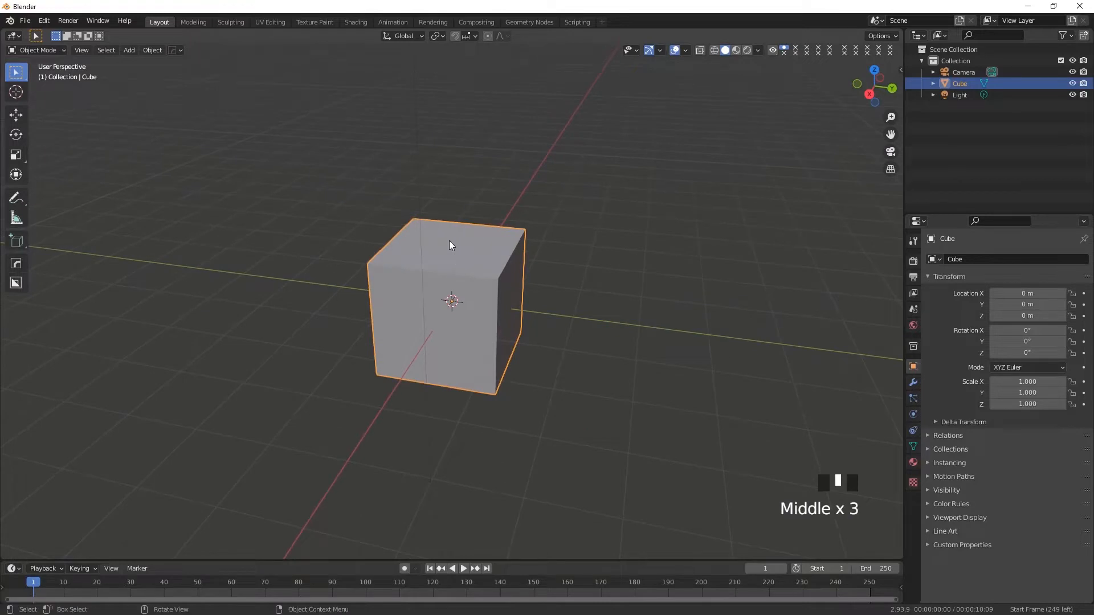
# Step: Flatten the default cube along Z to a scale of about 0.363
pyautogui.press('s')
pyautogui.press('z')
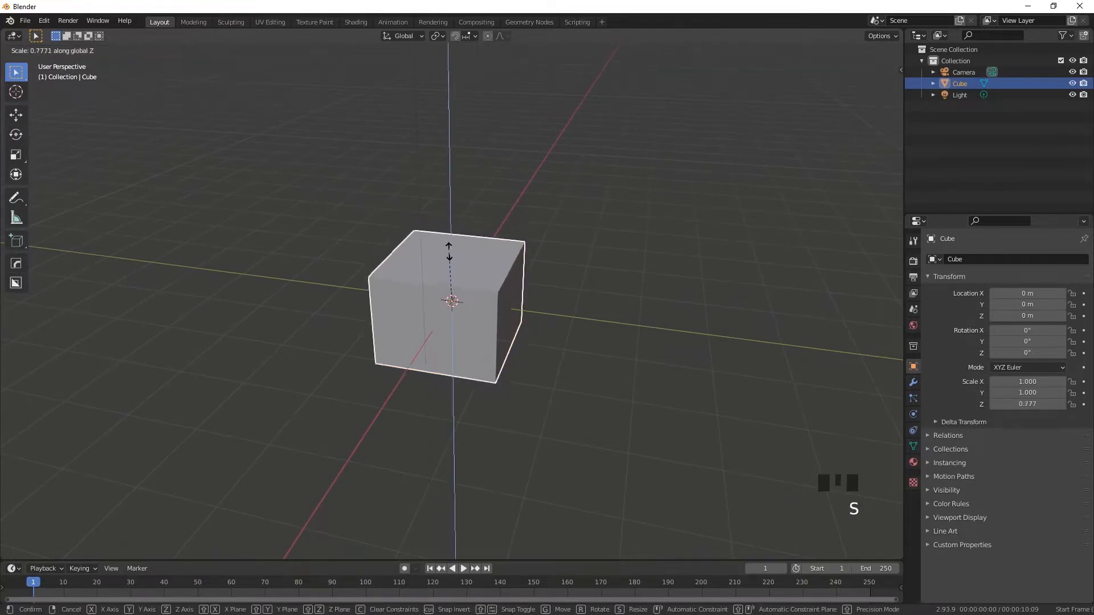
pyautogui.click(450, 274)
# Step: In Edit Mode, divide the flattened cube with four evenly spaced loop cuts running parallel to the X axis
pyautogui.moveTo(552, 386); pyautogui.dragTo(482, 357, button='middle')
pyautogui.scroll(2, 482, 357)
pyautogui.click(39, 53)
pyautogui.click(40, 76)
pyautogui.moveTo(410, 377); pyautogui.dragTo(430, 397, button='middle')
pyautogui.press('KP_7')
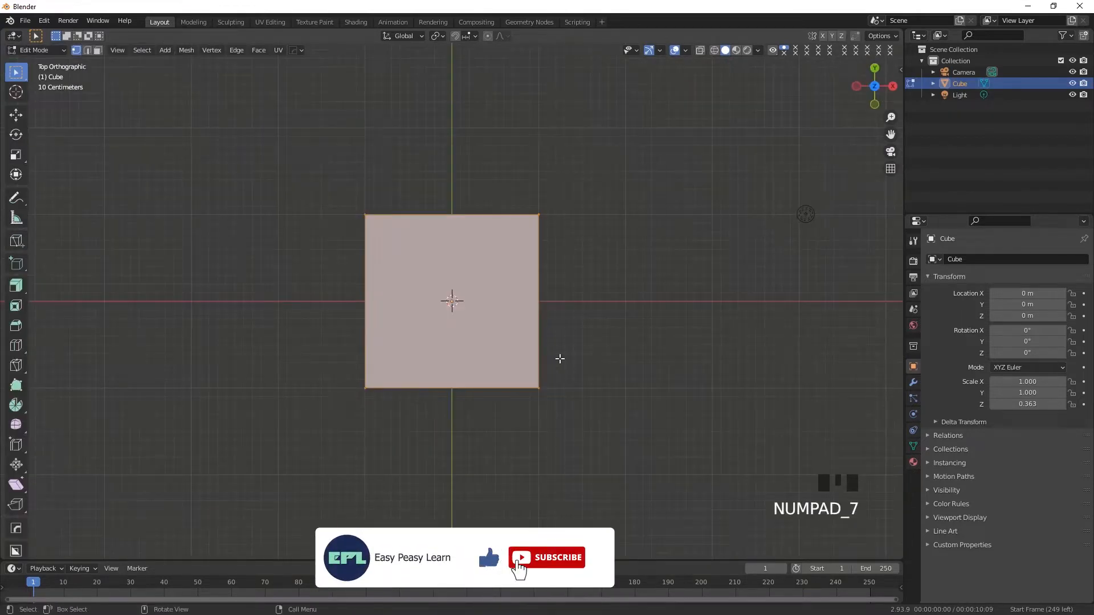
pyautogui.click(16, 345)
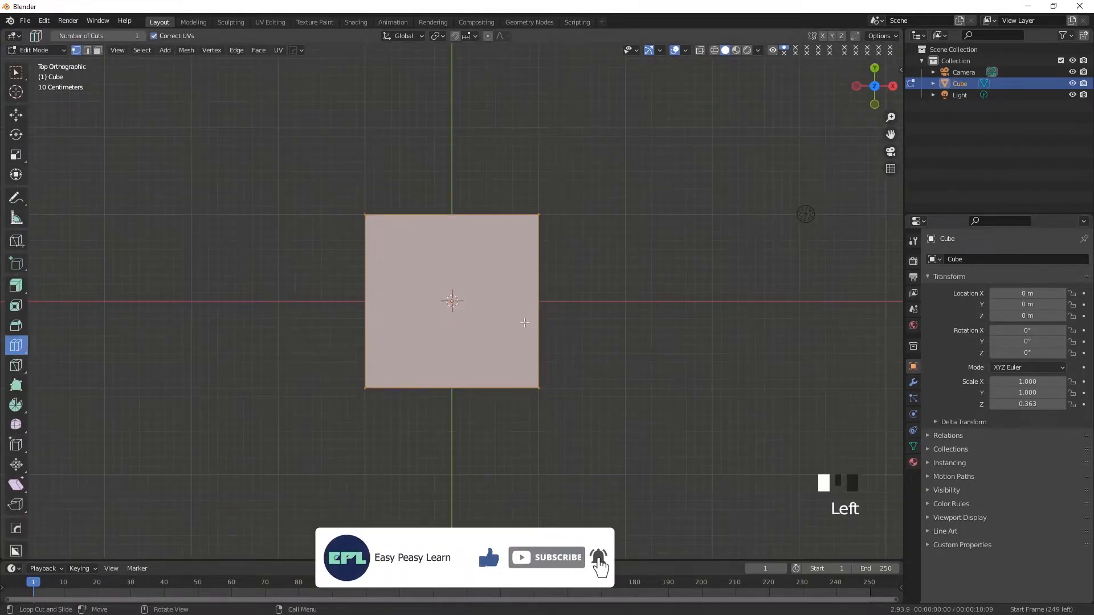
pyautogui.click(527, 321)
pyautogui.click(109, 551)
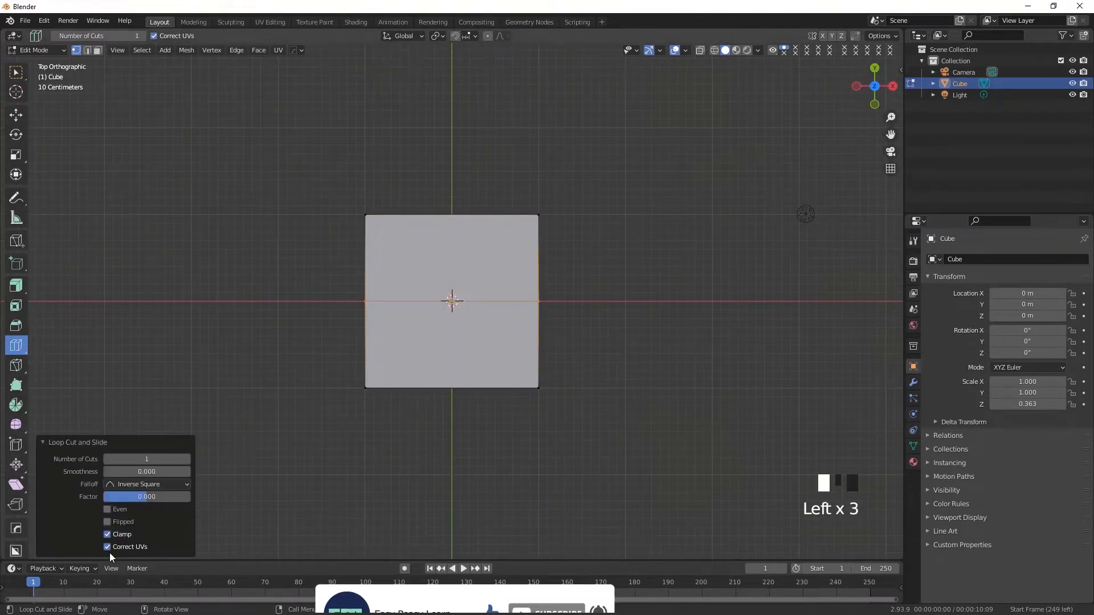
pyautogui.click(187, 459)
pyautogui.click(187, 460)
pyautogui.click(187, 459)
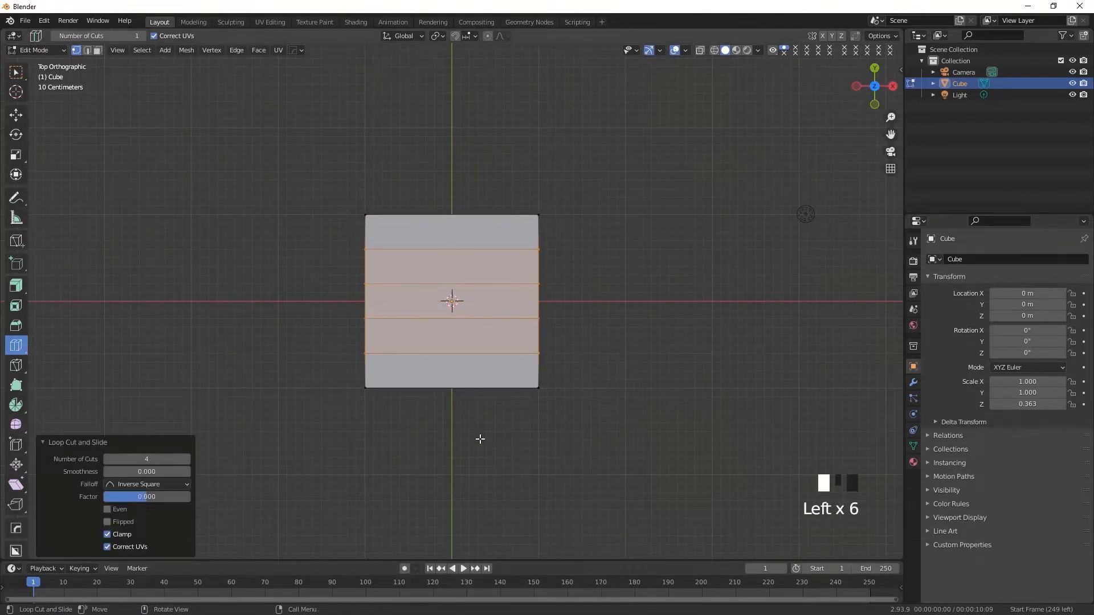
# Step: Extrude the five faces on the block's +X side outward together by about 1 m
pyautogui.moveTo(519, 455); pyautogui.dragTo(419, 319, button='middle')
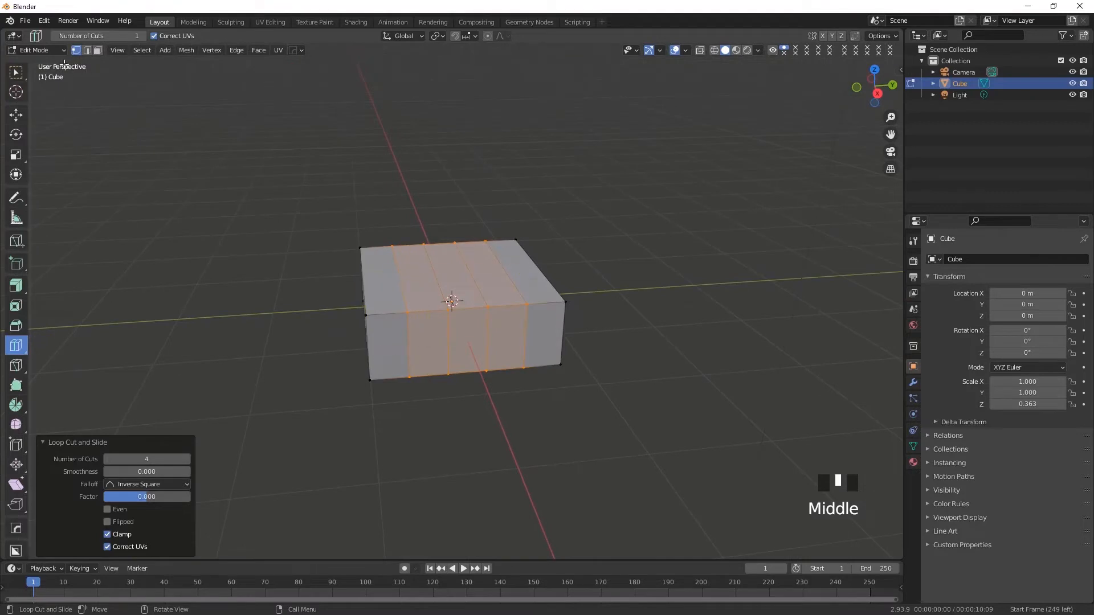
pyautogui.click(97, 50)
pyautogui.click(16, 71)
pyautogui.click(381, 348)
pyautogui.click(428, 345)
pyautogui.click(510, 349)
pyautogui.keyDown('shift'); pyautogui.click(467, 340); pyautogui.keyUp('shift')
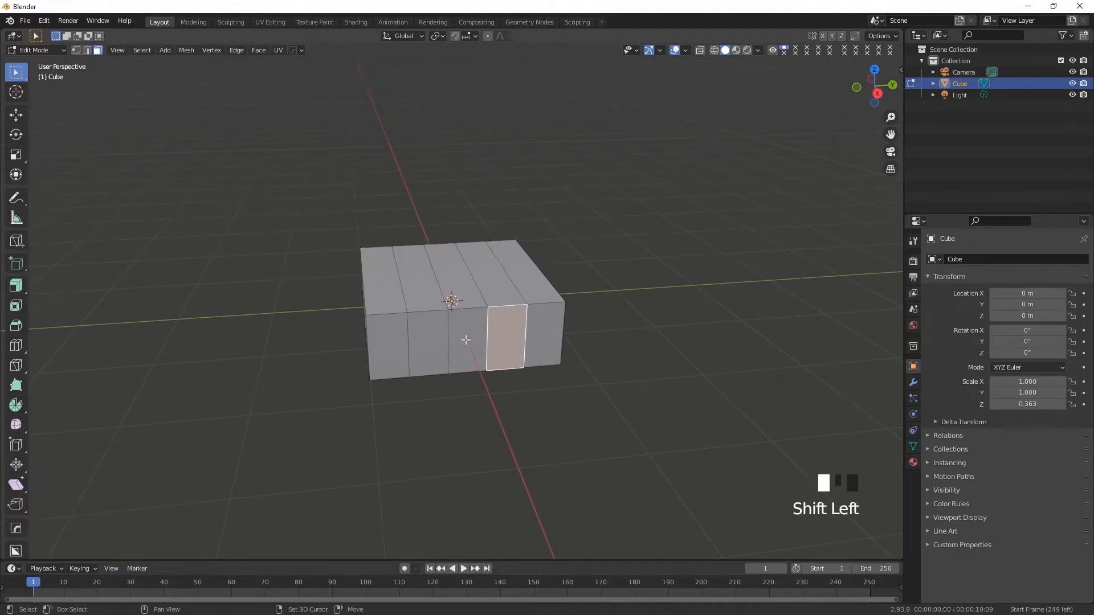
pyautogui.keyDown('shift'); pyautogui.click(414, 341); pyautogui.keyUp('shift')
pyautogui.keyDown('shift'); pyautogui.click(380, 342); pyautogui.keyUp('shift')
pyautogui.keyDown('shift'); pyautogui.click(546, 349); pyautogui.keyUp('shift')
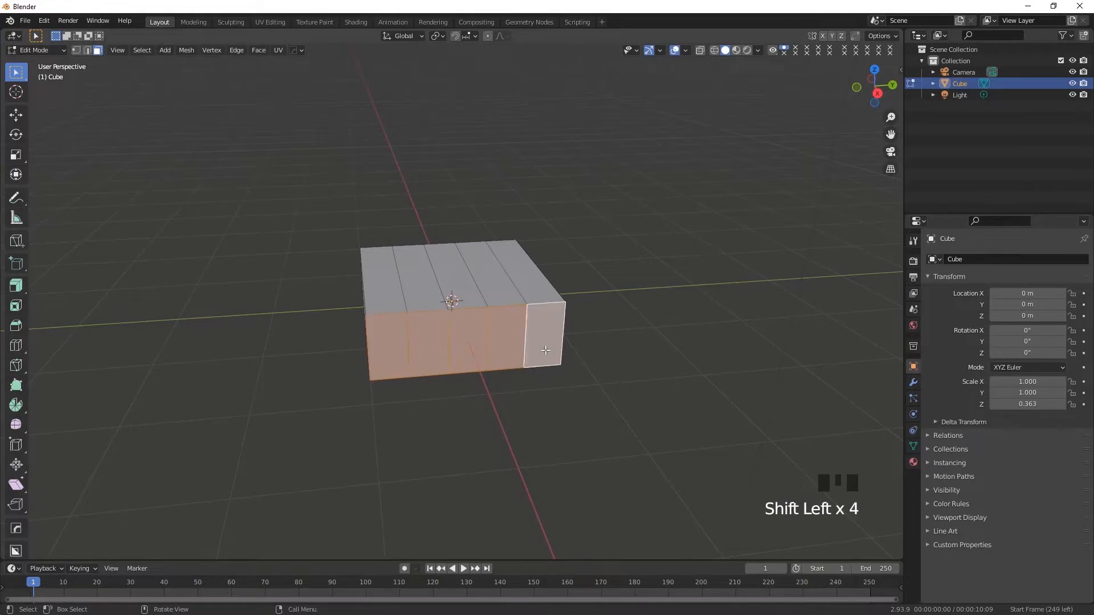
pyautogui.moveTo(398, 384); pyautogui.dragTo(455, 398, button='middle')
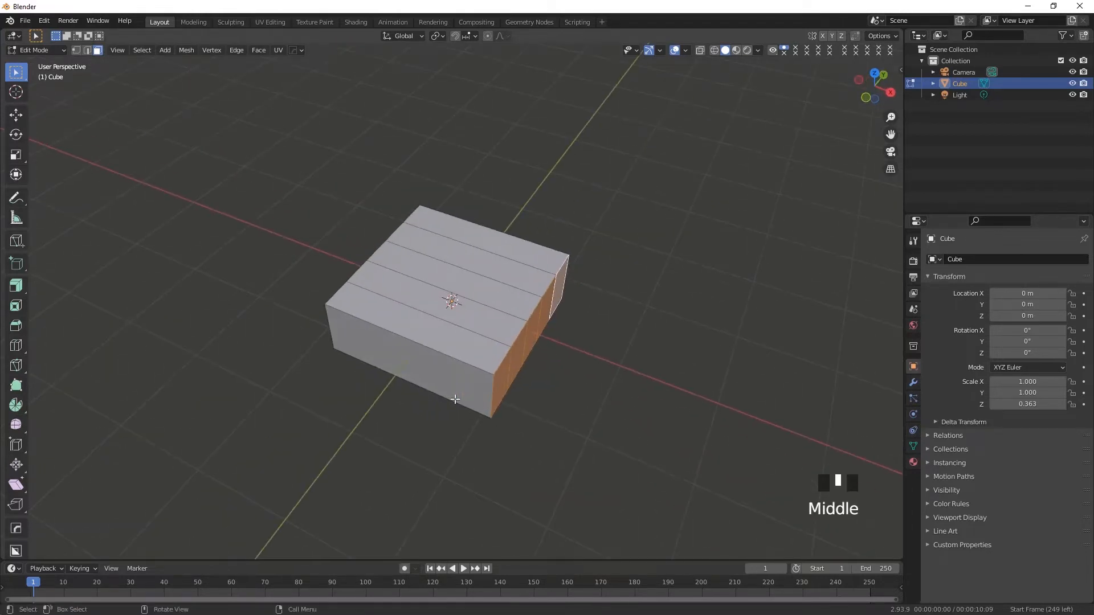
pyautogui.press('KP_7')
pyautogui.keyDown('shift'); pyautogui.moveTo(509, 371); pyautogui.dragTo(555, 378, button='middle'); pyautogui.keyUp('shift')
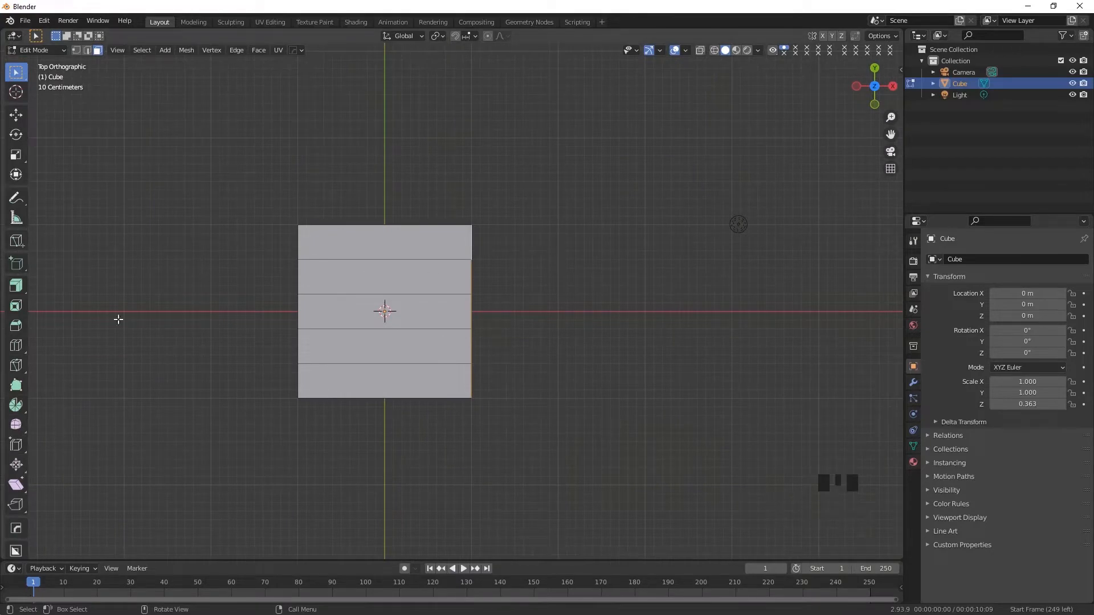
pyautogui.moveTo(16, 285); pyautogui.dragTo(61, 288)
pyautogui.moveTo(514, 312); pyautogui.dragTo(601, 311)
# Step: Widen the extruded end faces along Y by a factor of about 1.57
pyautogui.scroll(-2, 559, 279)
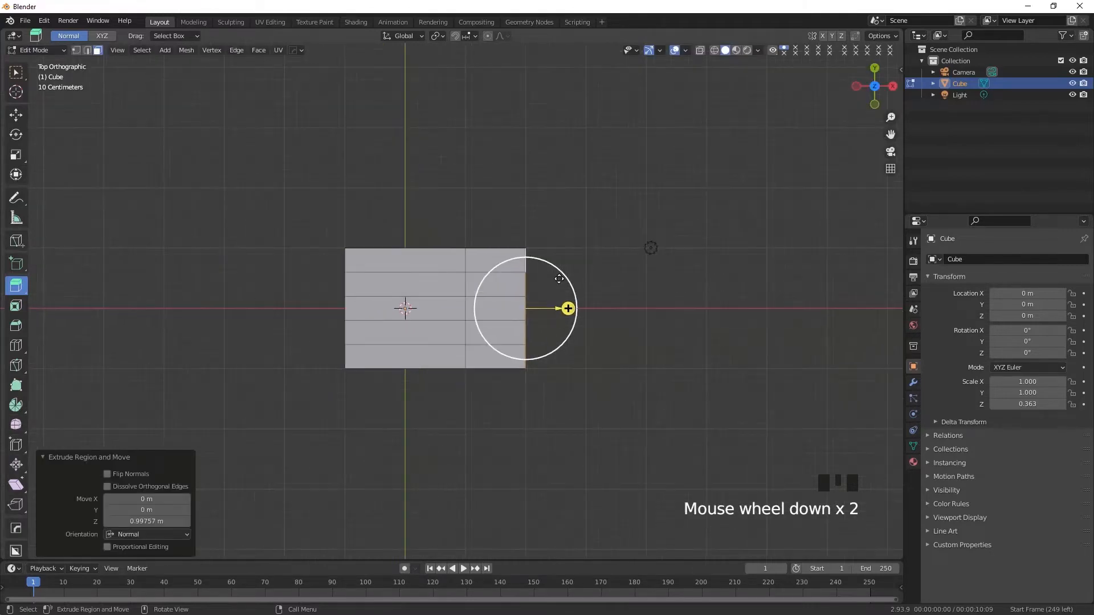
pyautogui.press('s')
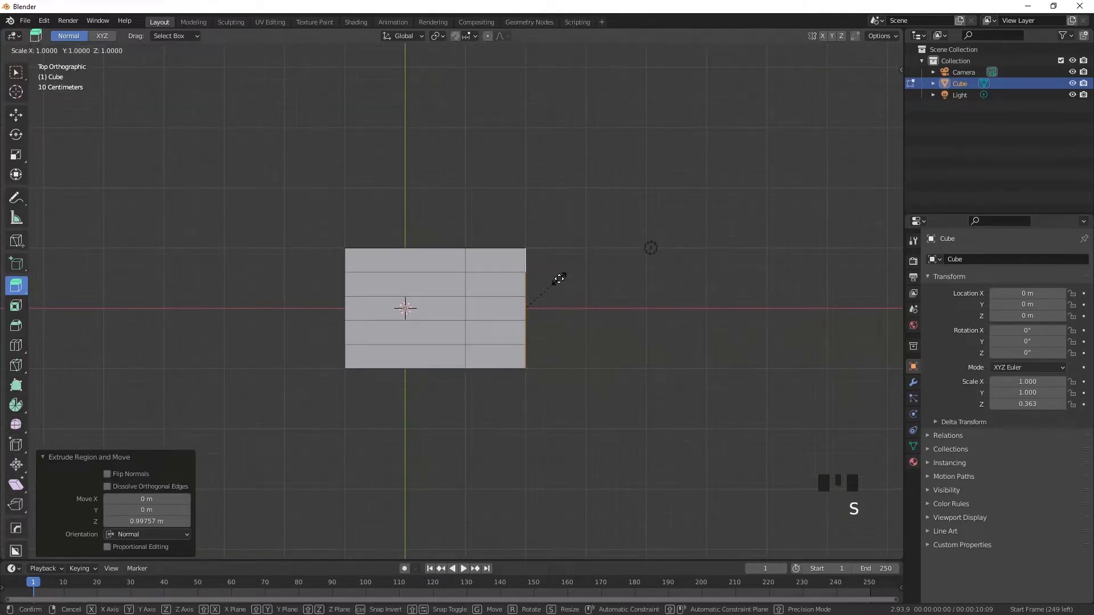
pyautogui.press('y')
pyautogui.click(562, 249)
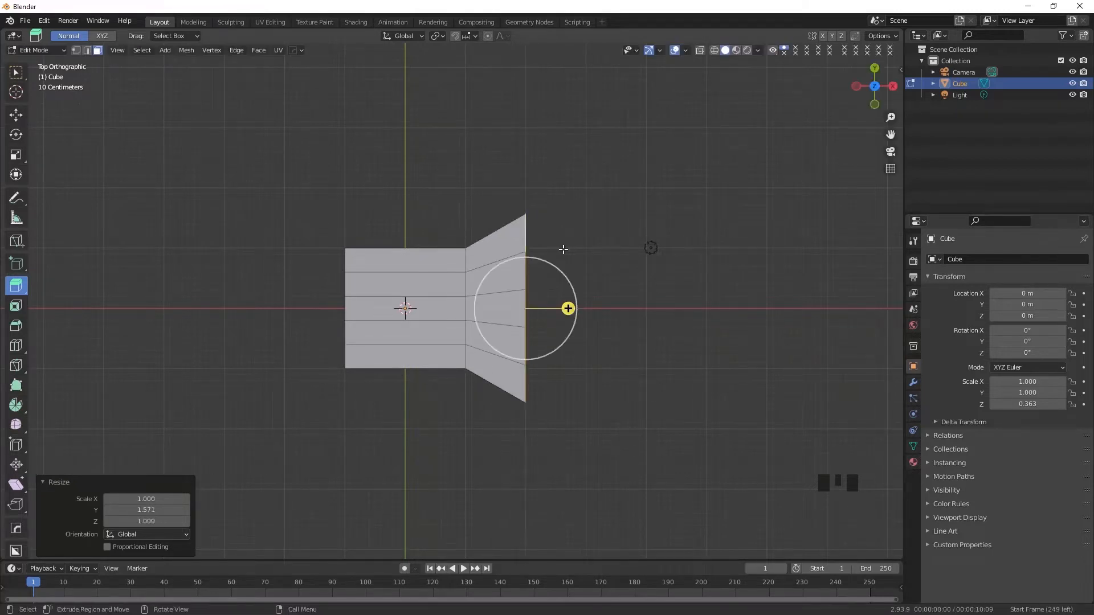
# Step: Extrude the end faces another 1 m or so along X and scale them about 1.42 along Y
pyautogui.moveTo(569, 308); pyautogui.dragTo(629, 307)
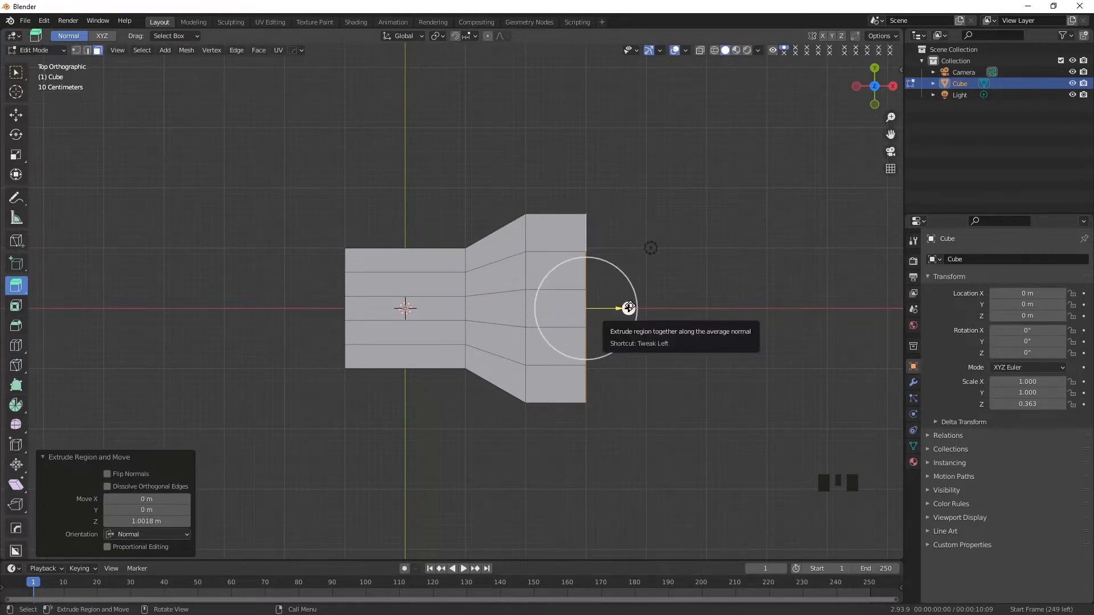
pyautogui.press('s')
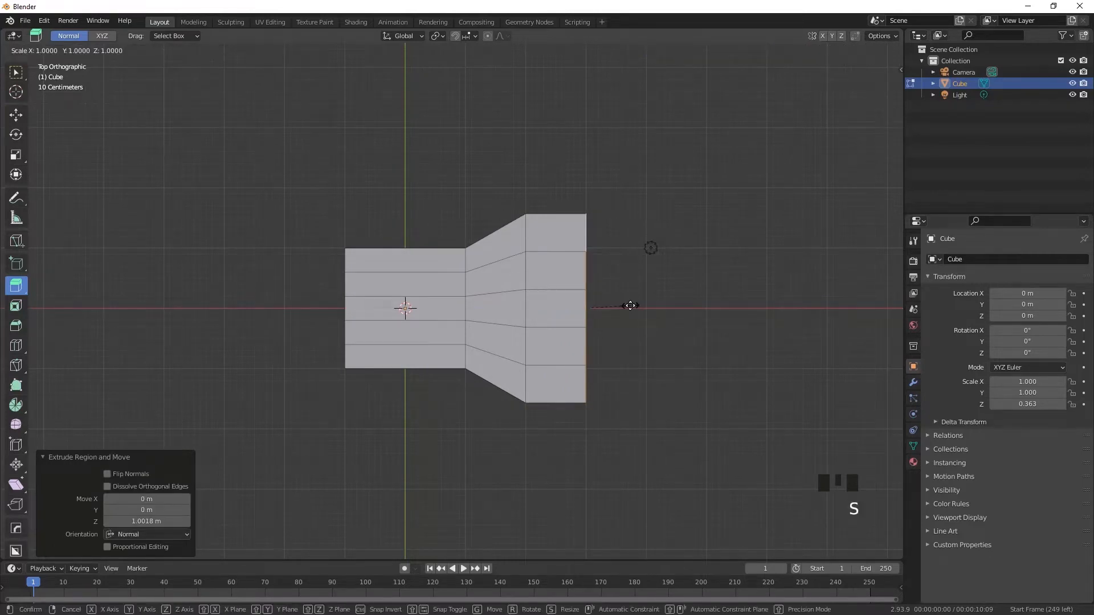
pyautogui.press('y')
pyautogui.click(639, 273)
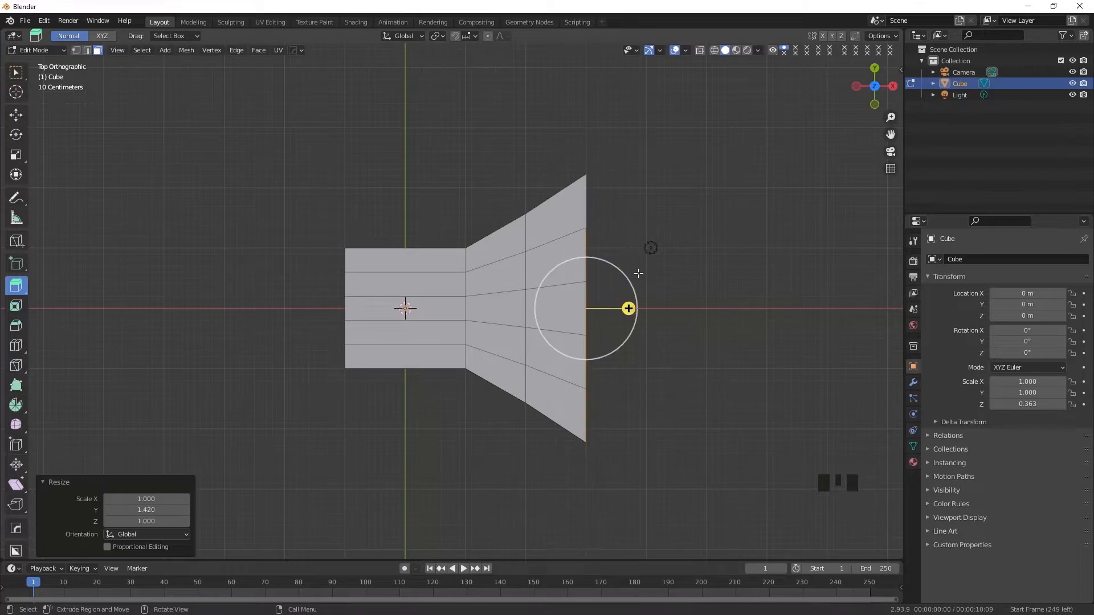
# Step: Extrude the end faces about 1.01 m further along X and scale them about 1.39 along Y
pyautogui.moveTo(628, 309); pyautogui.dragTo(691, 308)
pyautogui.press('s')
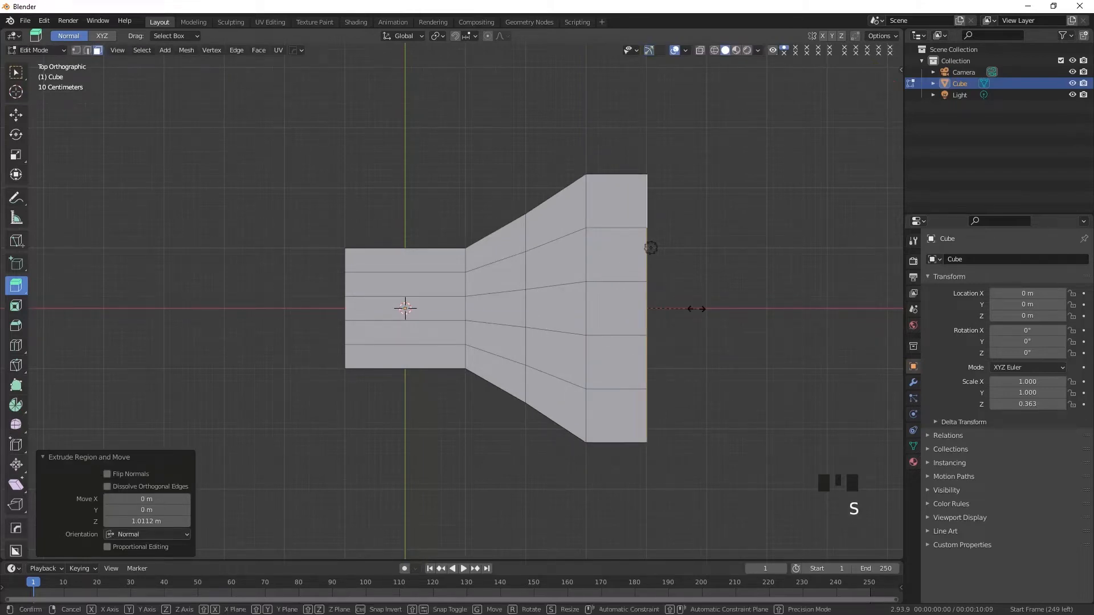
pyautogui.press('y')
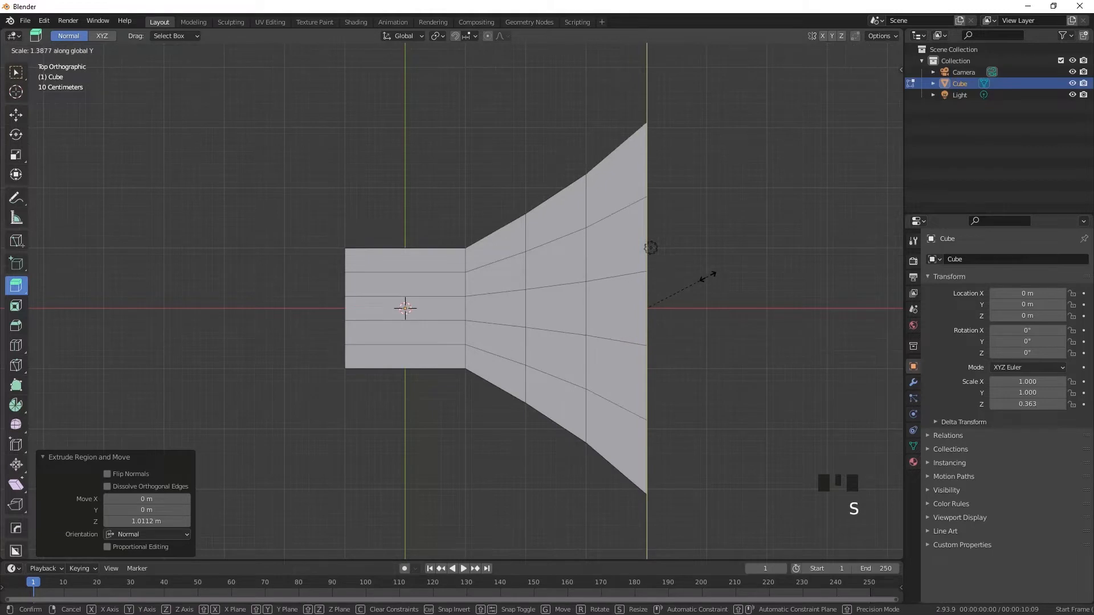
pyautogui.click(707, 277)
# Step: Add a last extrusion of about 0.98 m to the flared end and scale it about 1.29 along Y
pyautogui.moveTo(690, 307); pyautogui.dragTo(750, 307)
pyautogui.press('s')
pyautogui.press('y')
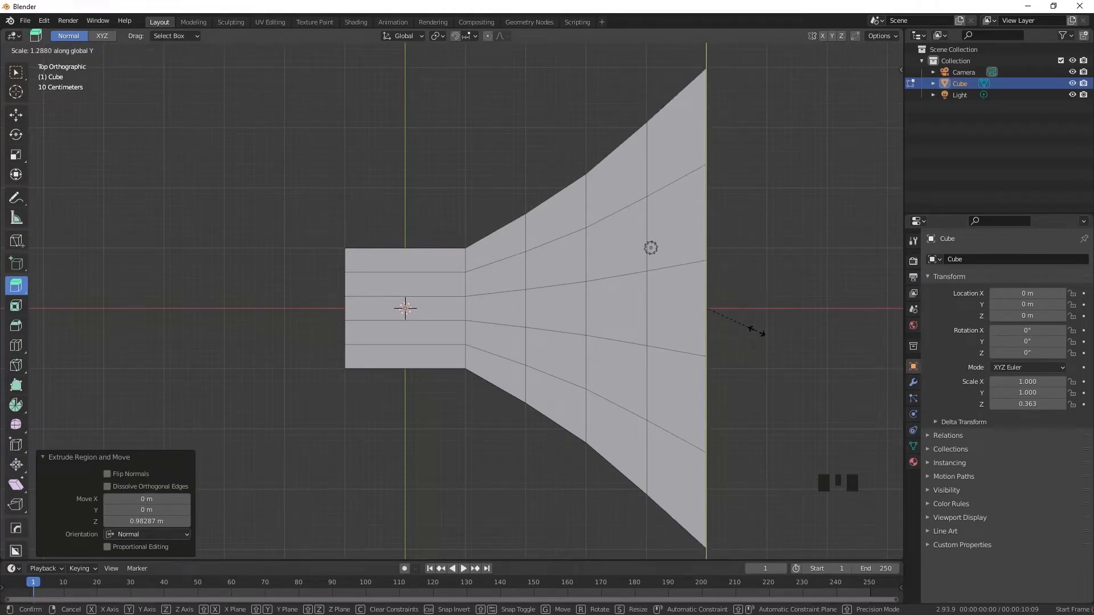
pyautogui.click(756, 329)
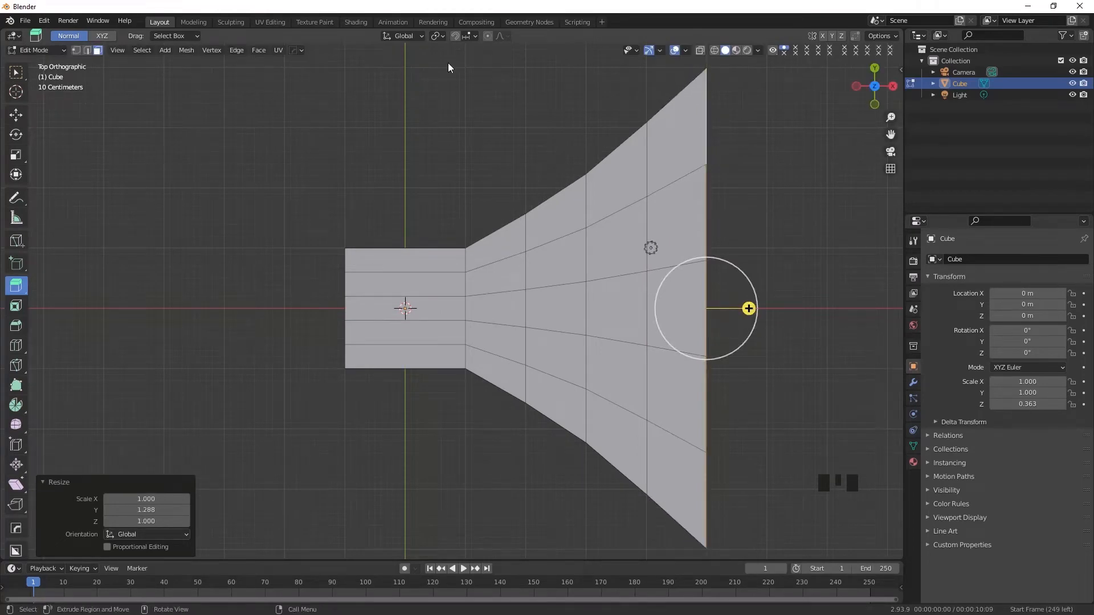
# Step: In wireframe vertex mode, move the four inner vertex rows of the flared section slightly along +X, leaving the outer edge rows in place
pyautogui.click(715, 50)
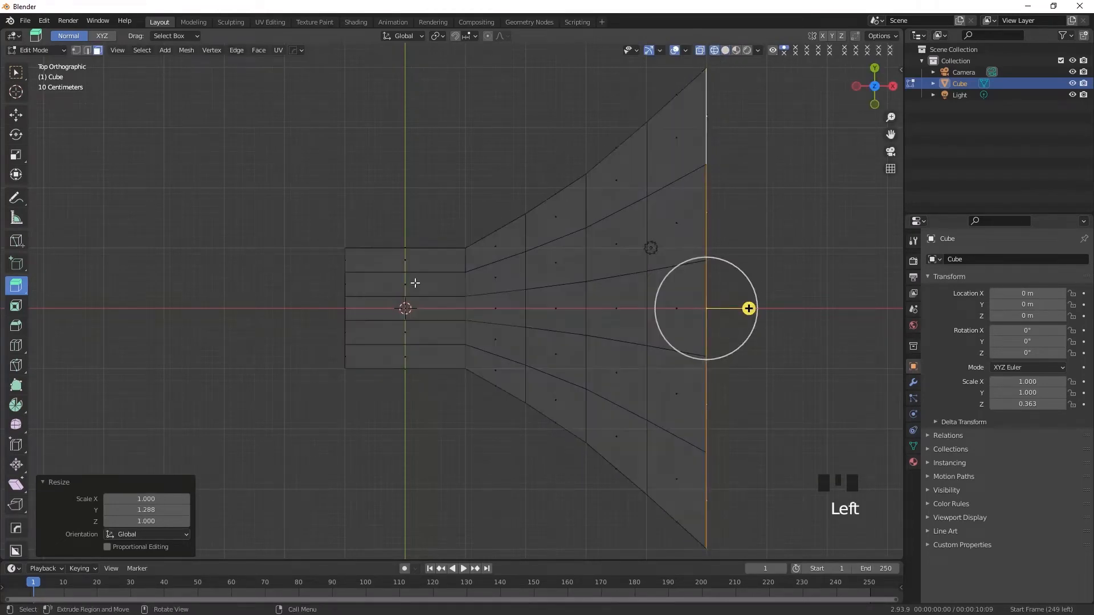
pyautogui.click(76, 50)
pyautogui.moveTo(450, 262); pyautogui.dragTo(486, 342)
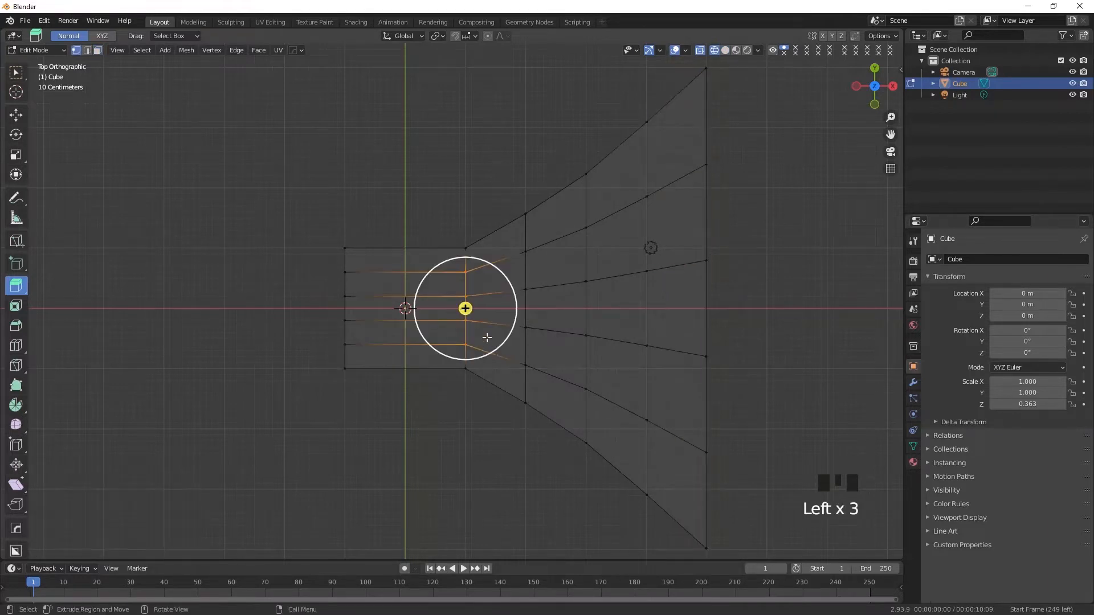
pyautogui.click(16, 115)
pyautogui.keyDown('shift'); pyautogui.moveTo(515, 246); pyautogui.dragTo(556, 388); pyautogui.keyUp('shift')
pyautogui.keyDown('shift'); pyautogui.moveTo(570, 218); pyautogui.dragTo(604, 388); pyautogui.keyUp('shift')
pyautogui.keyDown('shift'); pyautogui.moveTo(630, 191); pyautogui.dragTo(678, 412); pyautogui.keyUp('shift')
pyautogui.keyDown('shift'); pyautogui.moveTo(669, 170); pyautogui.dragTo(723, 417); pyautogui.keyUp('shift')
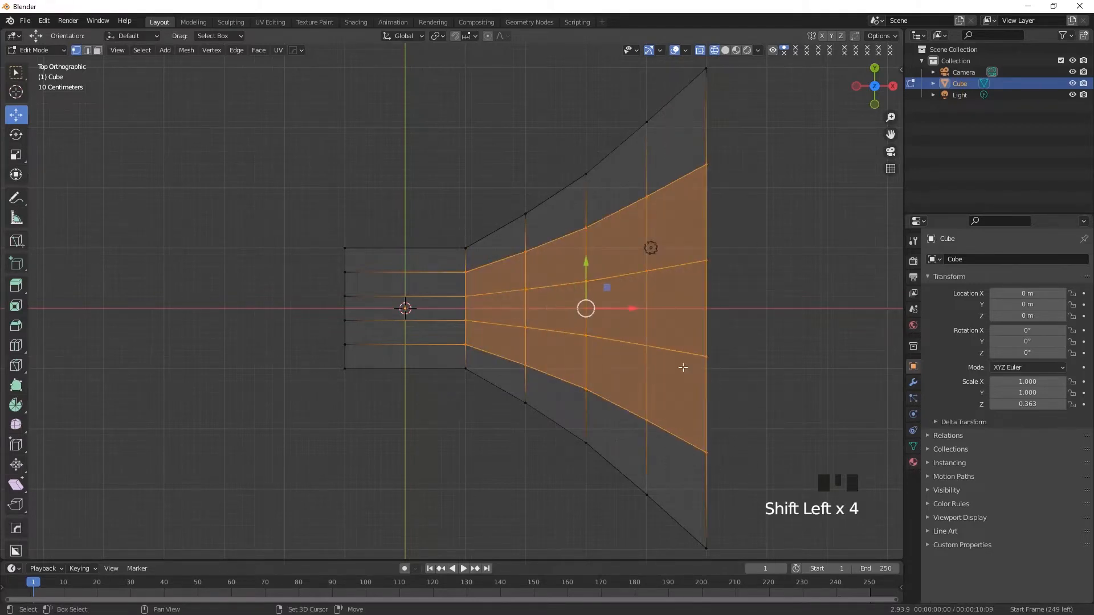
pyautogui.moveTo(623, 308); pyautogui.dragTo(640, 308)
# Step: Keep only the two central vertex rows of the flare selected, move them about 0.076 m along +X, and clear the selection
pyautogui.keyDown('ctrl'); pyautogui.moveTo(437, 216); pyautogui.dragTo(531, 276); pyautogui.keyUp('ctrl')
pyautogui.keyDown('ctrl'); pyautogui.moveTo(542, 164); pyautogui.dragTo(737, 220); pyautogui.keyUp('ctrl')
pyautogui.keyDown('ctrl'); pyautogui.moveTo(579, 206); pyautogui.dragTo(621, 248); pyautogui.keyUp('ctrl')
pyautogui.keyDown('ctrl'); pyautogui.moveTo(440, 415); pyautogui.dragTo(490, 336); pyautogui.keyUp('ctrl')
pyautogui.keyDown('ctrl'); pyautogui.moveTo(493, 452); pyautogui.dragTo(563, 356); pyautogui.keyUp('ctrl')
pyautogui.keyDown('ctrl'); pyautogui.moveTo(541, 460); pyautogui.dragTo(778, 370); pyautogui.keyUp('ctrl')
pyautogui.moveTo(638, 310); pyautogui.dragTo(647, 308)
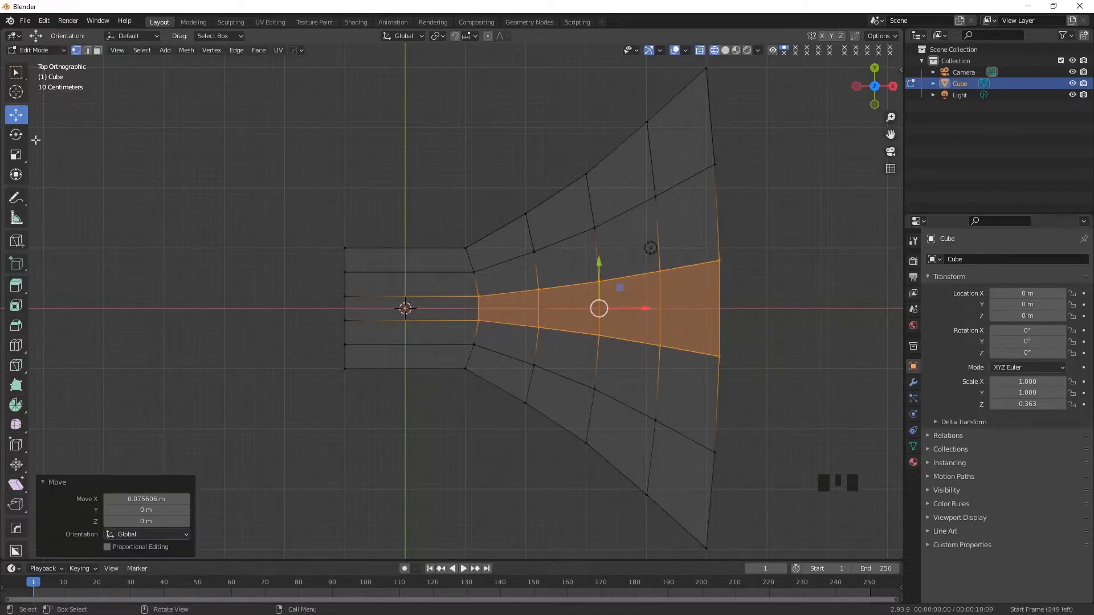
pyautogui.click(16, 72)
pyautogui.click(269, 247)
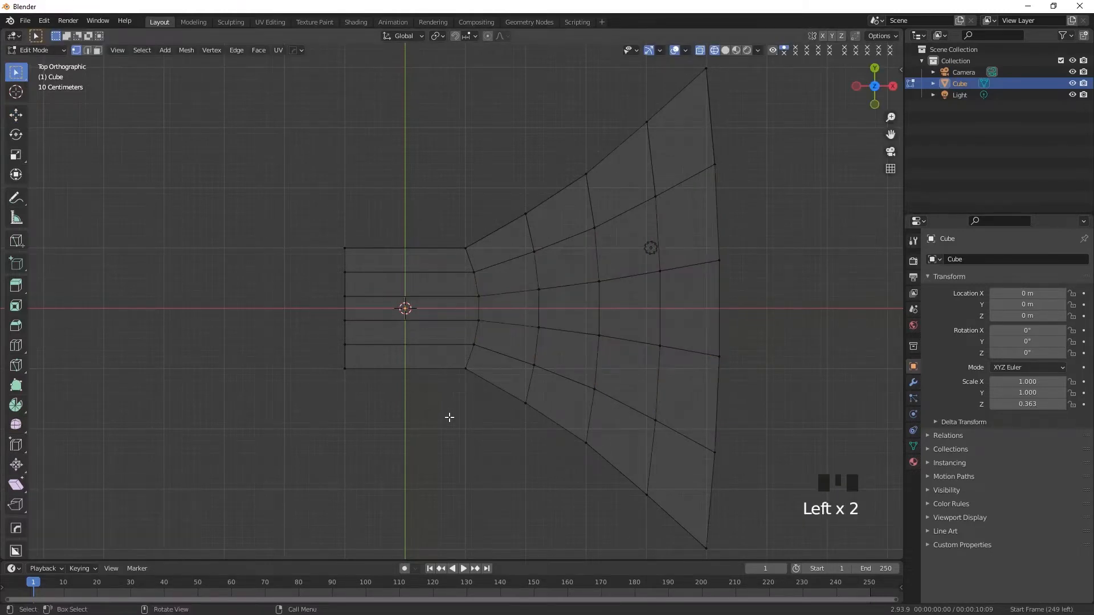
# Step: In solid shading, add a loop cut in the first flare segment, slid close to the rectangular block at a factor of about 0.821
pyautogui.click(726, 50)
pyautogui.moveTo(544, 324); pyautogui.dragTo(477, 308, button='middle')
pyautogui.scroll(2, 464, 342)
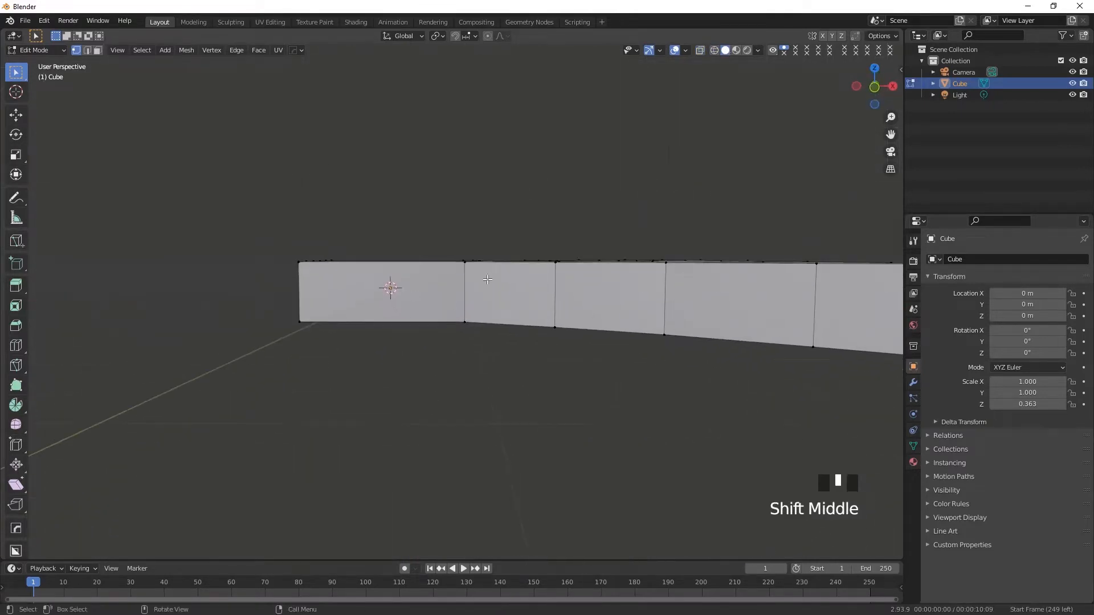
pyautogui.click(16, 346)
pyautogui.moveTo(502, 273); pyautogui.dragTo(464, 277)
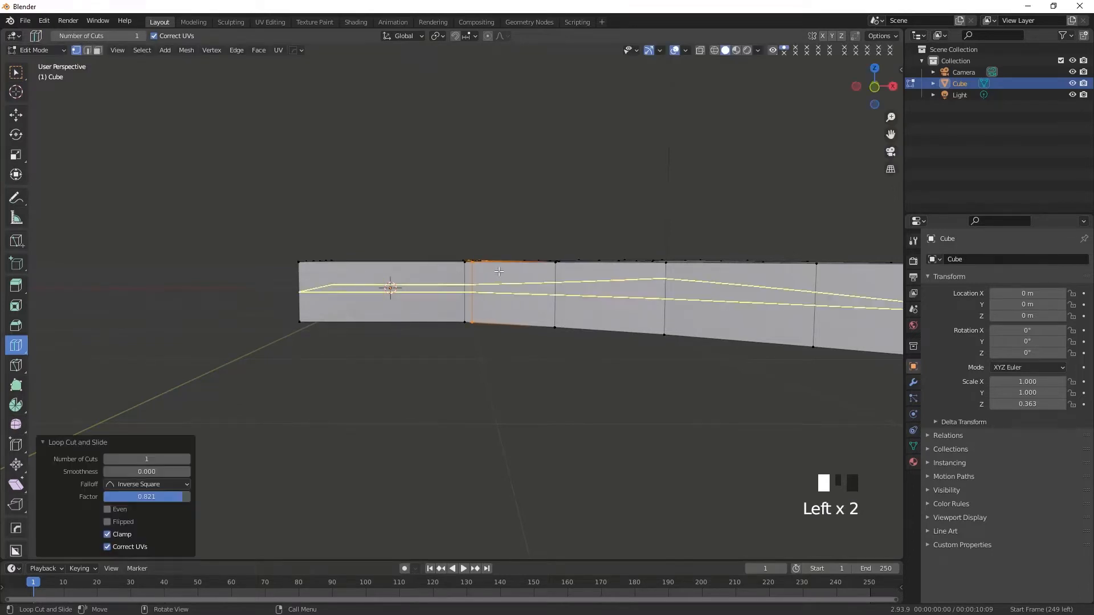
# Step: From the front view in wireframe, add two evenly spaced loop cuts across the rectangular block, undoing any stray extra cut
pyautogui.moveTo(526, 272); pyautogui.dragTo(36, 91, button='middle')
pyautogui.click(15, 72)
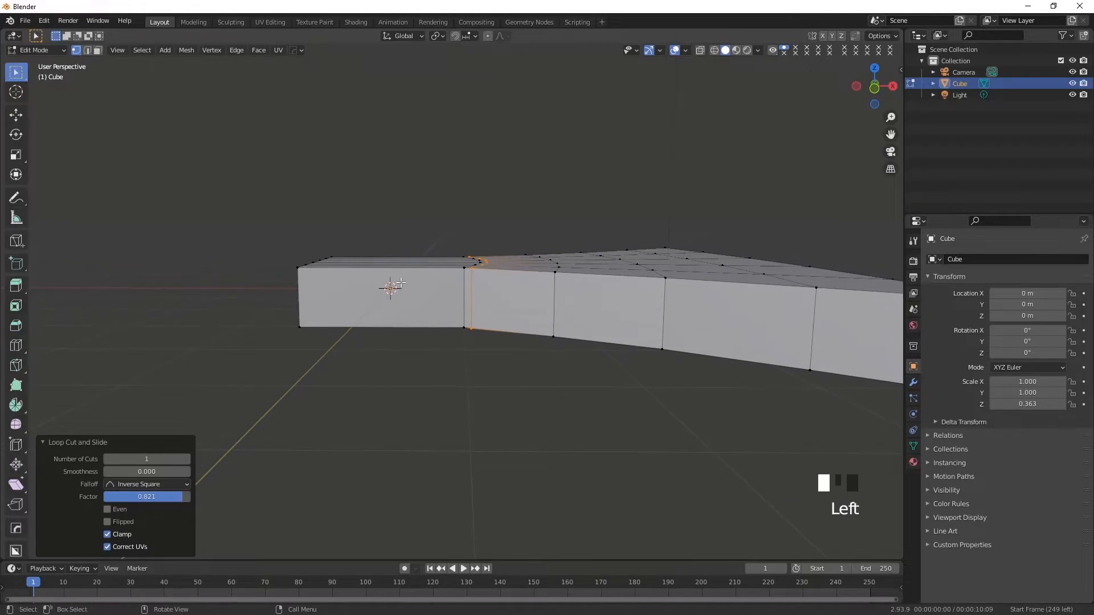
pyautogui.click(715, 50)
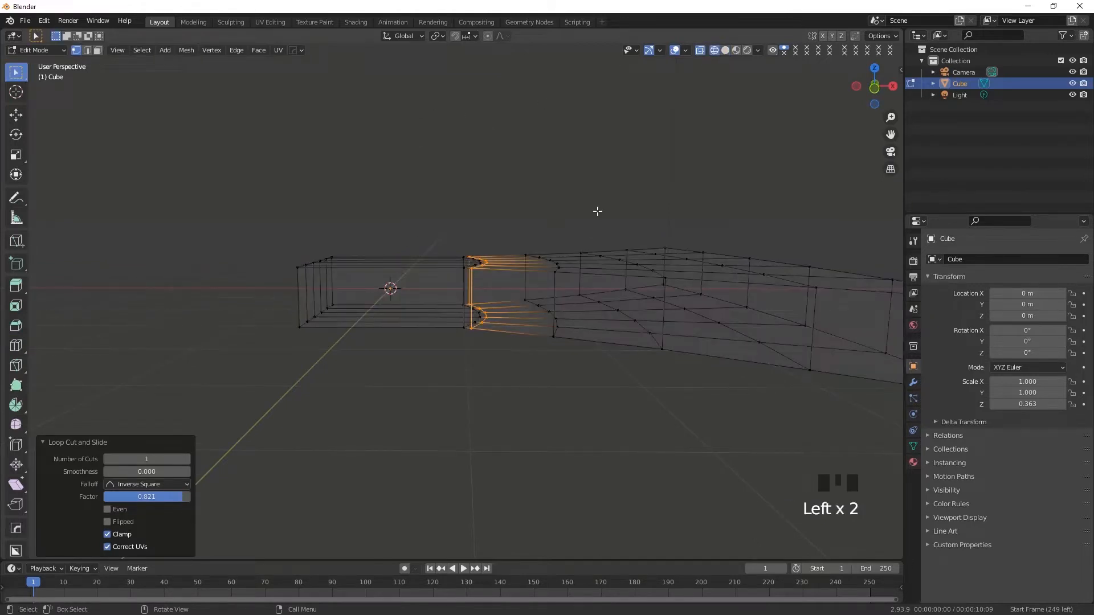
pyautogui.press('KP_1')
pyautogui.moveTo(286, 203); pyautogui.dragTo(389, 337)
pyautogui.click(16, 347)
pyautogui.click(374, 313)
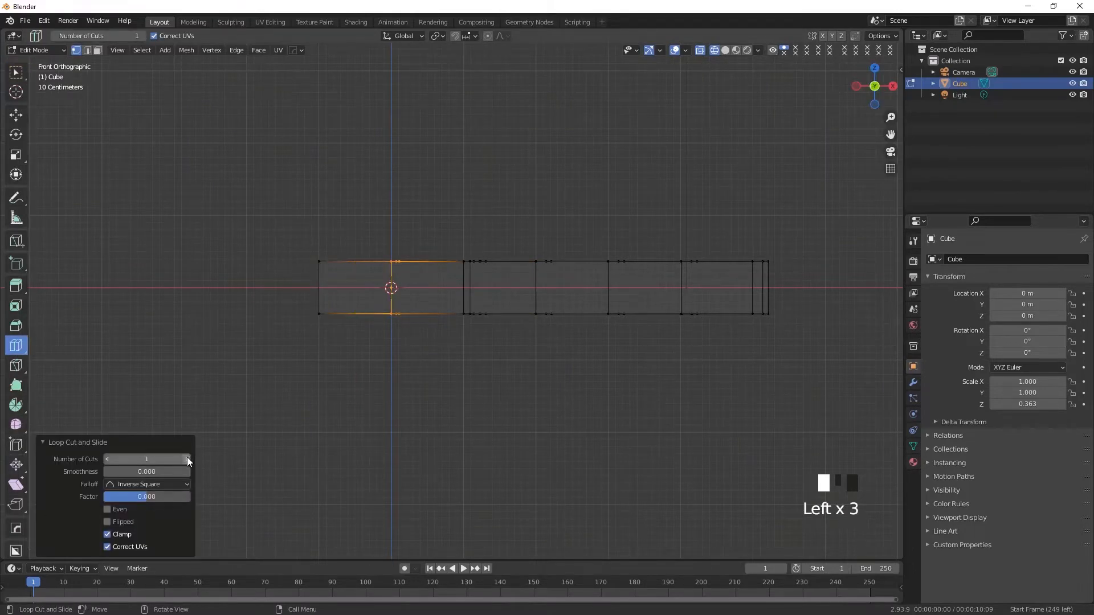
pyautogui.click(188, 459)
pyautogui.click(383, 265)
pyautogui.hotkey('ctrl', 'z')
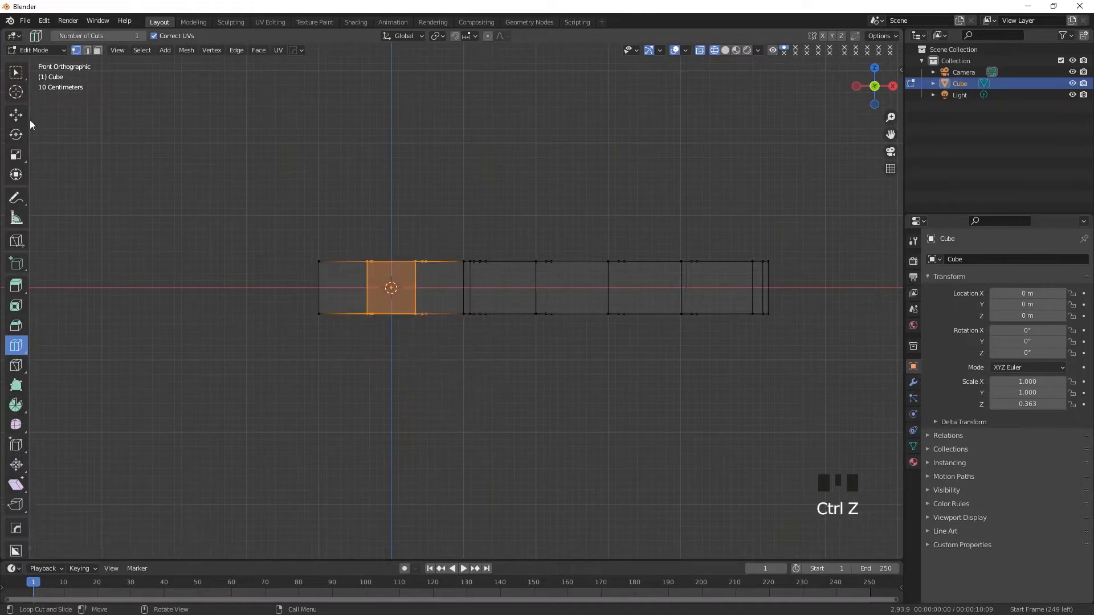
# Step: Thicken the rectangular block's middle section about 1.384 along Z and add one horizontal loop cut at mid-height around the whole mesh
pyautogui.click(15, 72)
pyautogui.moveTo(353, 247); pyautogui.dragTo(436, 352)
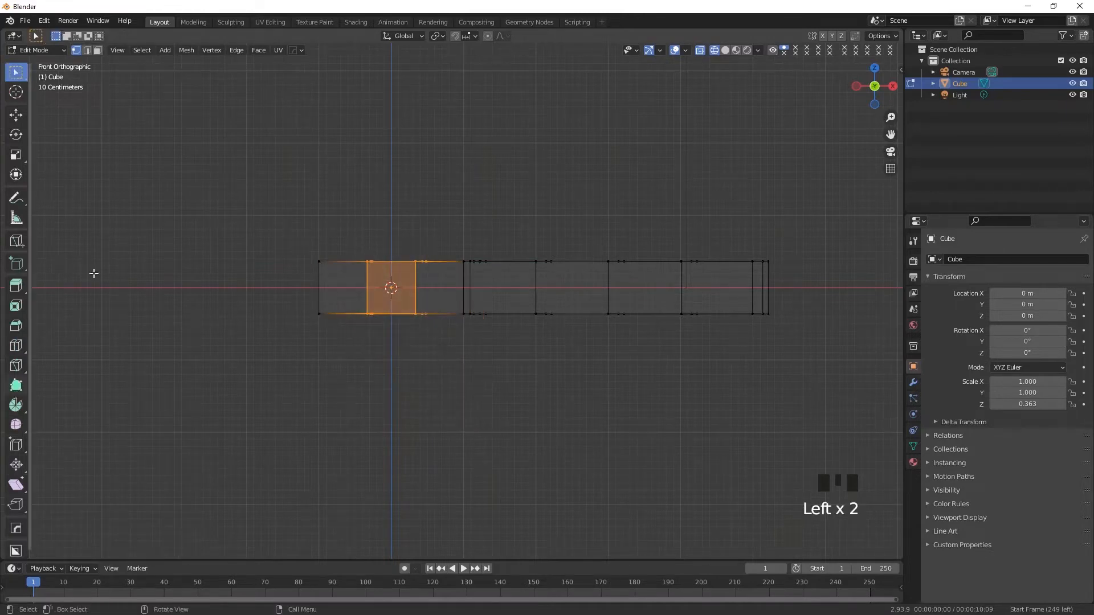
pyautogui.press('s')
pyautogui.press('z')
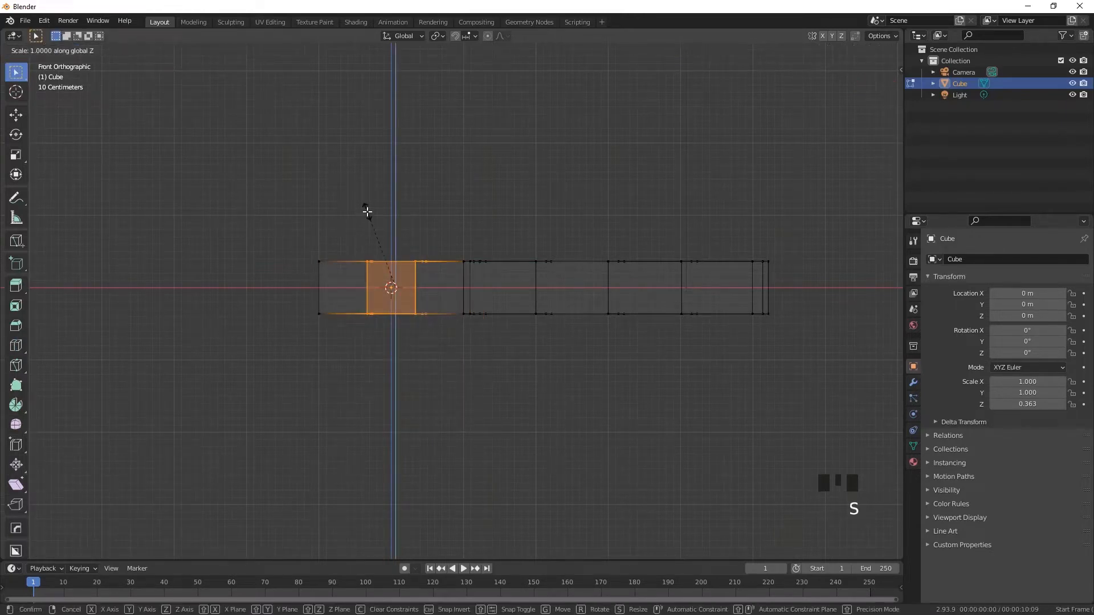
pyautogui.click(374, 177)
pyautogui.click(16, 345)
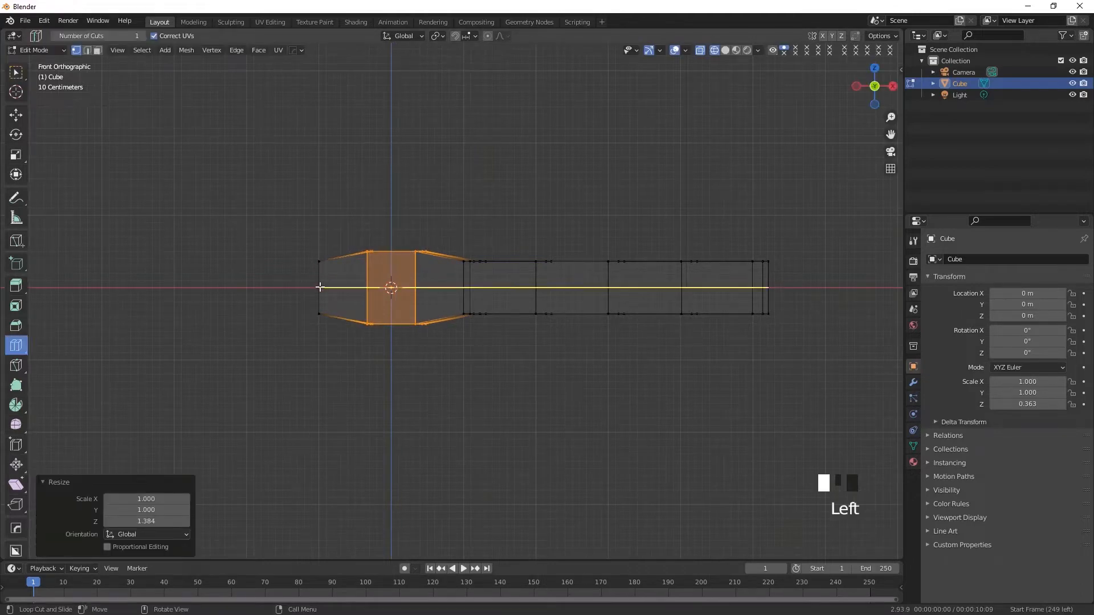
pyautogui.click(319, 287)
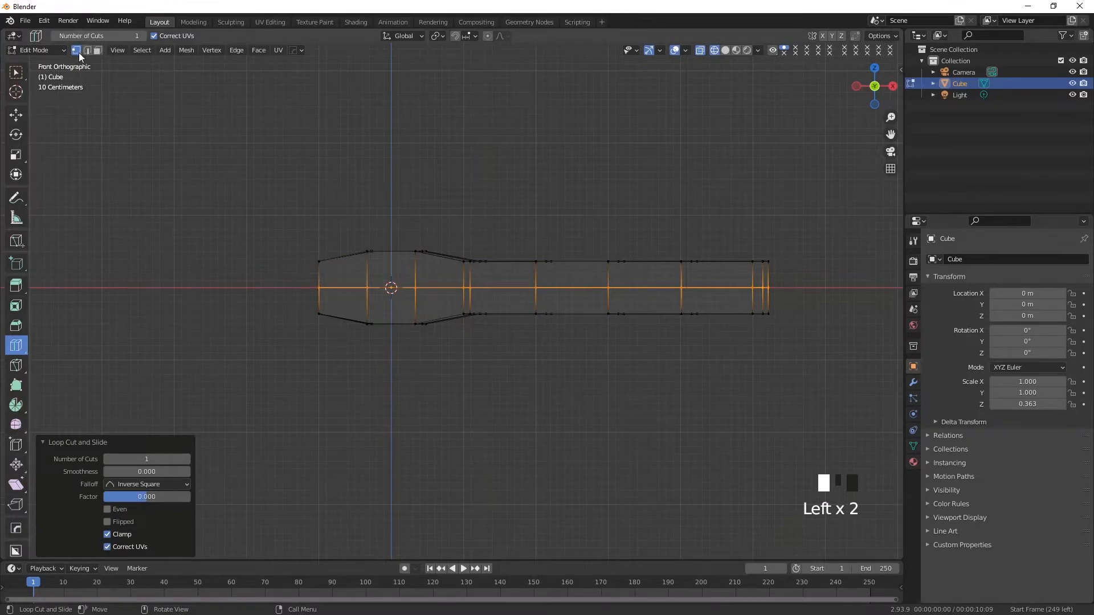
# Step: Move the mid-height vertices of the rectangular block's back end about 0.071 m along -X
pyautogui.click(16, 73)
pyautogui.moveTo(296, 285); pyautogui.dragTo(339, 300)
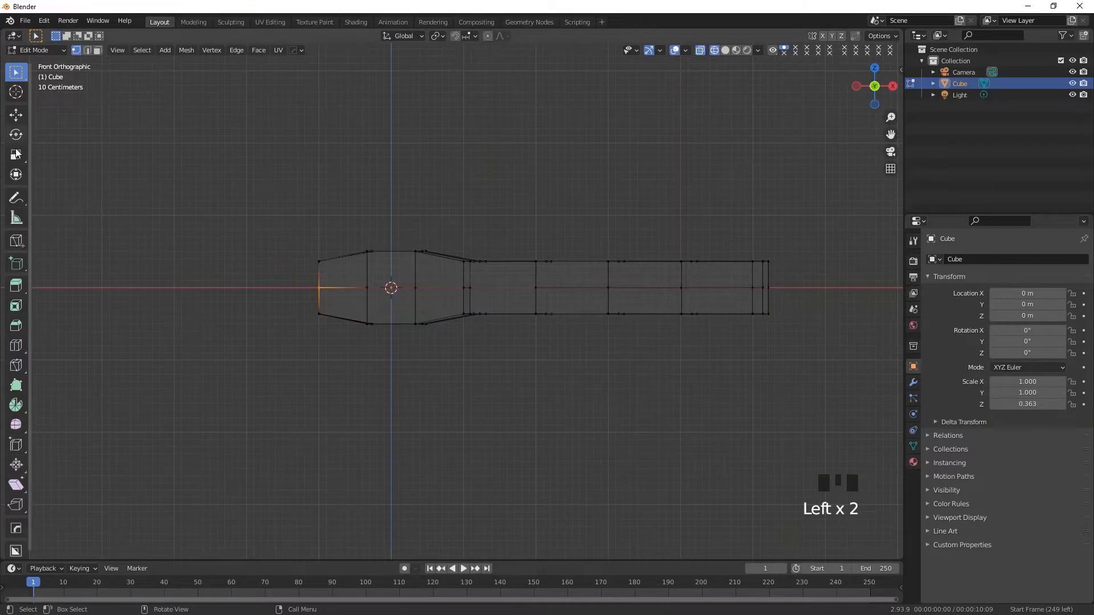
pyautogui.click(16, 114)
pyautogui.moveTo(358, 289); pyautogui.dragTo(354, 289)
pyautogui.click(726, 50)
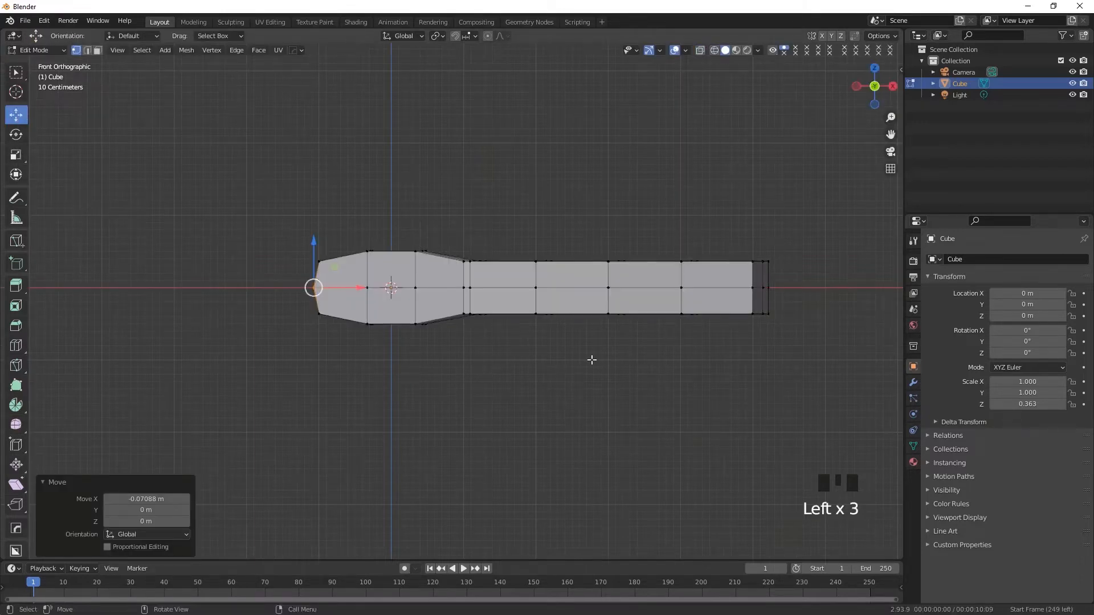
pyautogui.moveTo(591, 362)
pyautogui.mouseDown(button='middle')
pyautogui.moveTo(620, 381)
pyautogui.moveTo(544, 386)
pyautogui.mouseUp(button='middle')
pyautogui.scroll(-3, 479, 395)
pyautogui.moveTo(479, 395); pyautogui.dragTo(572, 379, button='middle')
# Step: In front-view wireframe, select the flare's vertex rows beyond its first segment and scale them to about 0.80 along Z
pyautogui.press('KP_1')
pyautogui.scroll(3, 560, 321)
pyautogui.moveTo(560, 320)
pyautogui.keyDown('shift'); pyautogui.mouseDown(button='middle')
pyautogui.moveTo(528, 327)
pyautogui.moveTo(437, 308)
pyautogui.moveTo(458, 276)
pyautogui.moveTo(701, 88)
pyautogui.mouseUp(button='middle'); pyautogui.keyUp('shift')
pyautogui.click(715, 50)
pyautogui.press('KP_1')
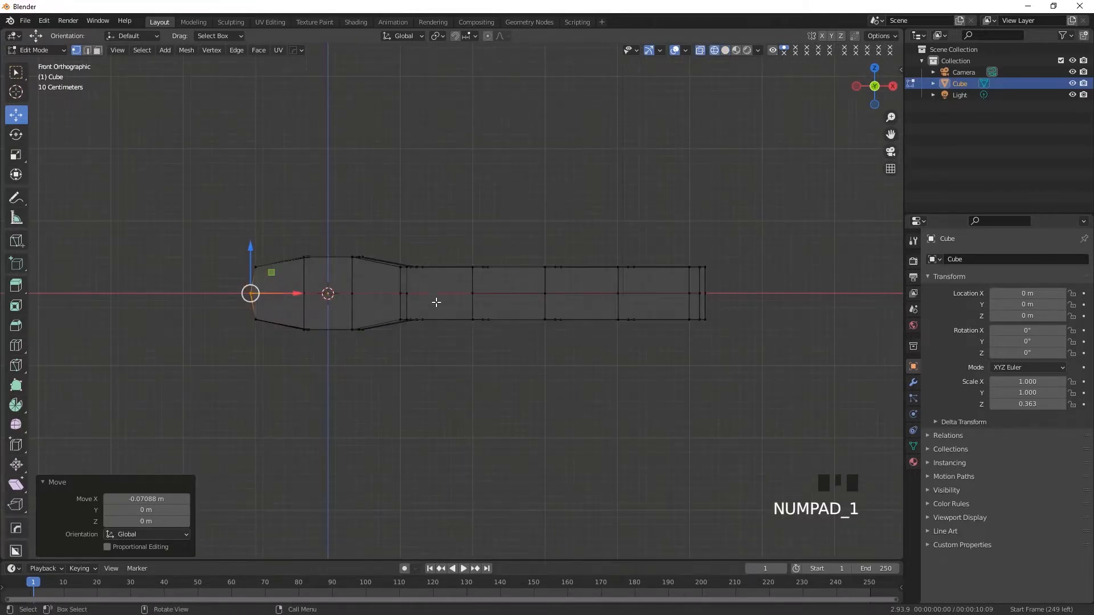
pyautogui.moveTo(436, 281)
pyautogui.mouseDown(button='middle')
pyautogui.moveTo(447, 296)
pyautogui.moveTo(442, 271)
pyautogui.mouseUp(button='middle')
pyautogui.press('KP_1')
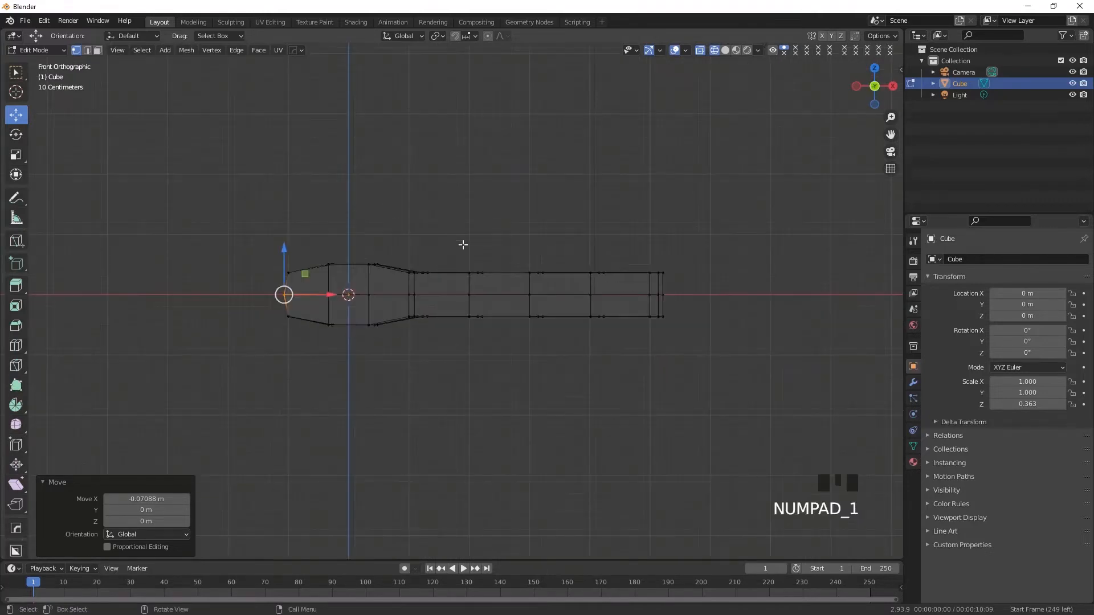
pyautogui.moveTo(452, 241); pyautogui.dragTo(746, 376)
pyautogui.press('s')
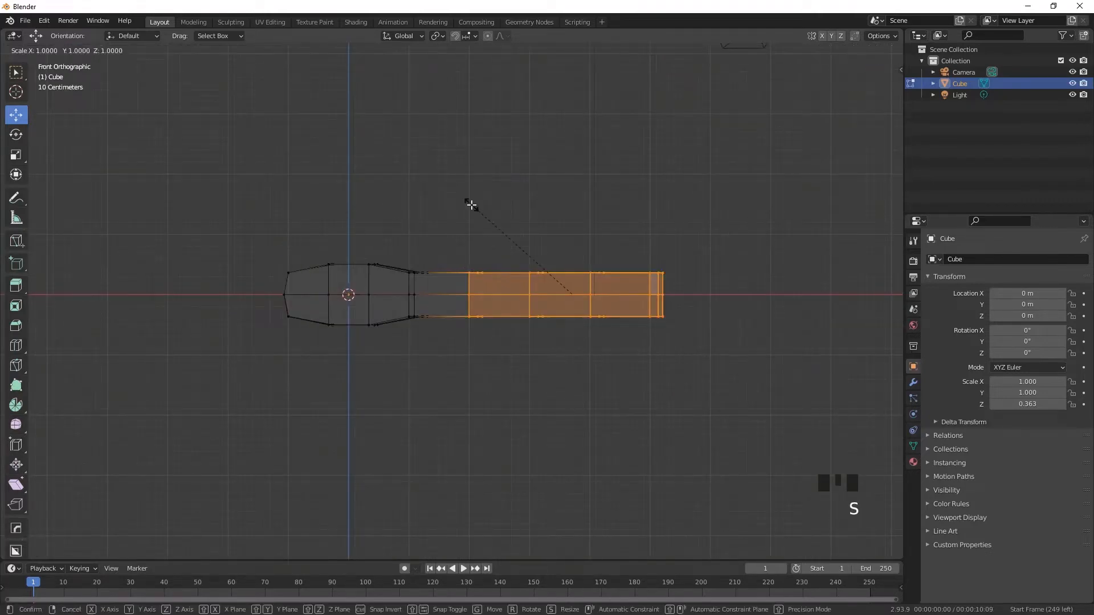
pyautogui.press('z')
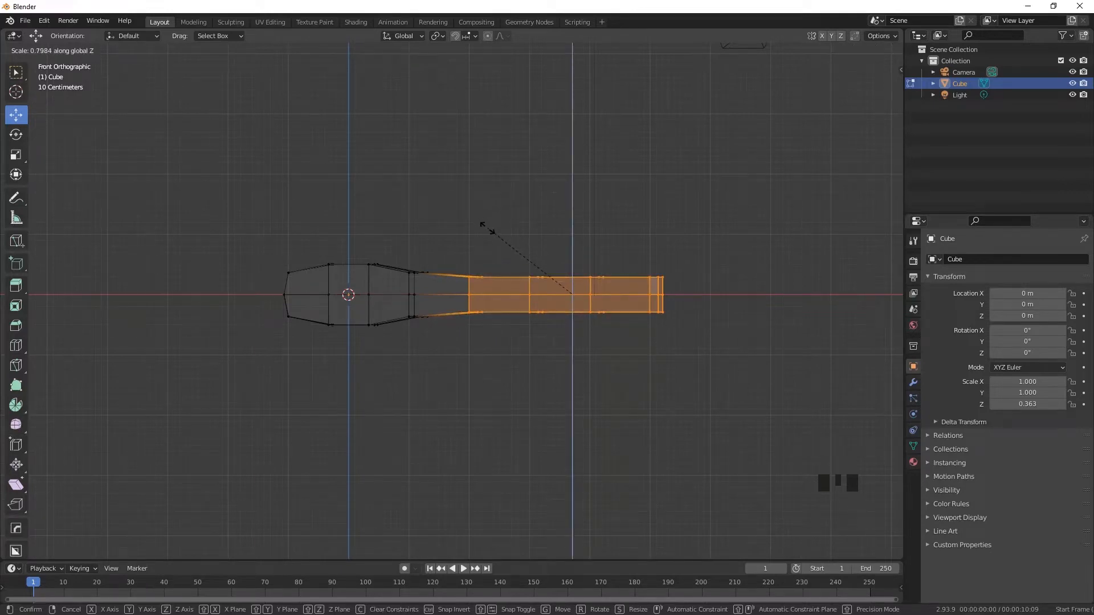
pyautogui.click(487, 228)
# Step: Taper the flare further, dropping the innermost selected row before each Z scale, to about 0.80 and about 0.79
pyautogui.keyDown('ctrl'); pyautogui.moveTo(434, 232); pyautogui.dragTo(504, 326); pyautogui.keyUp('ctrl')
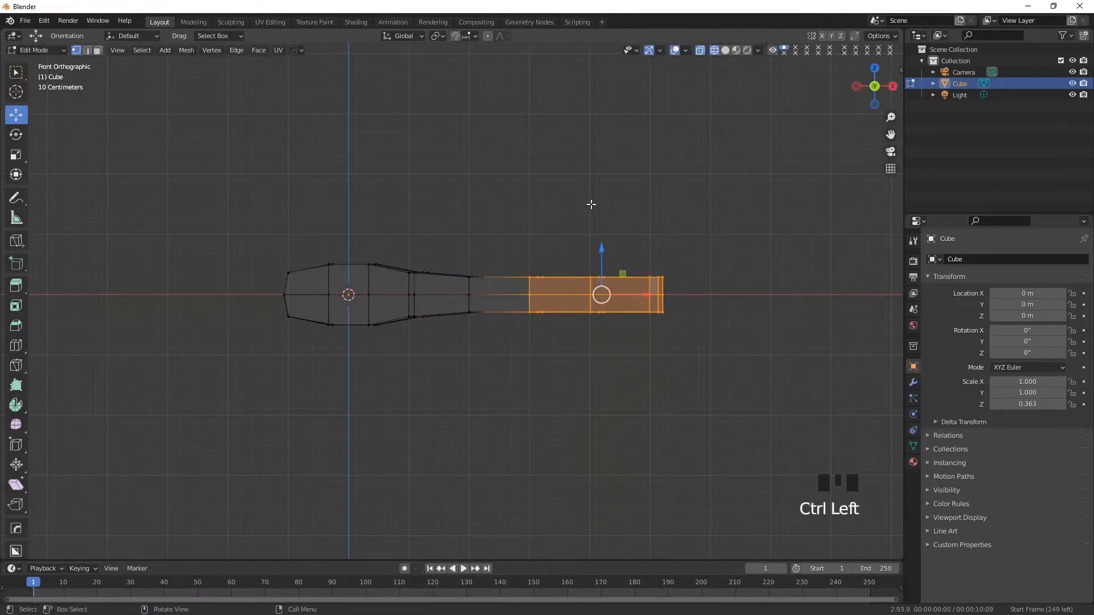
pyautogui.press('s')
pyautogui.press('z')
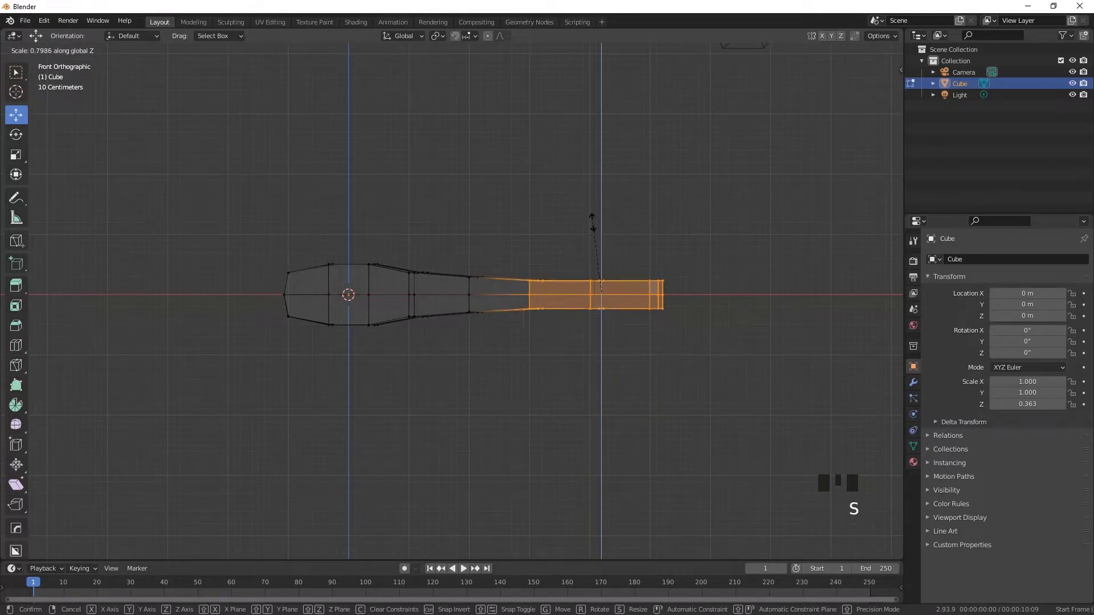
pyautogui.click(592, 224)
pyautogui.keyDown('ctrl'); pyautogui.moveTo(501, 237); pyautogui.dragTo(556, 349); pyautogui.keyUp('ctrl')
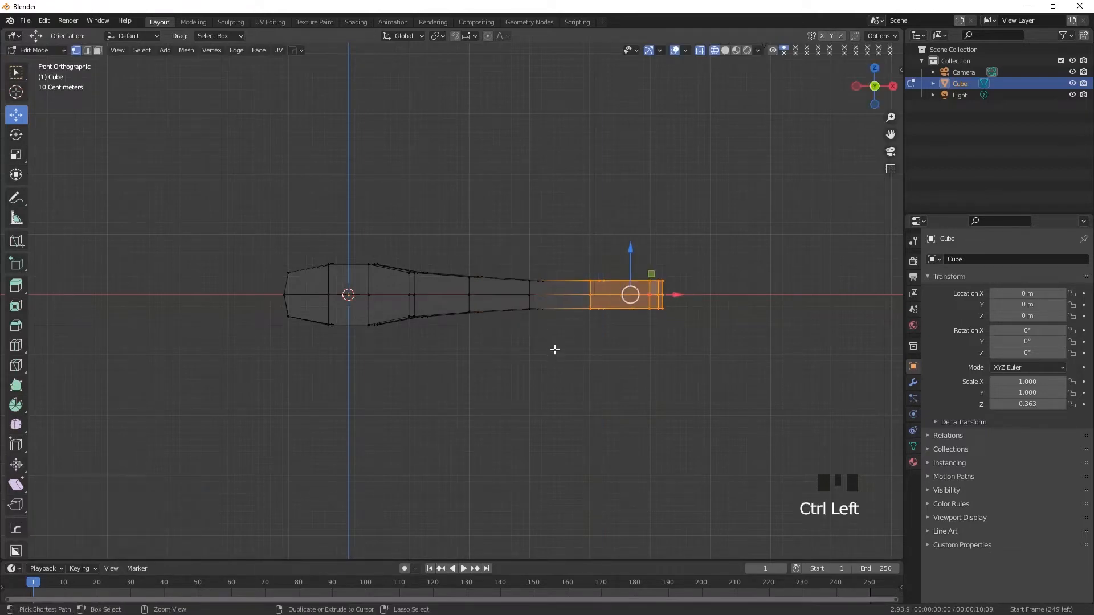
pyautogui.press('s')
pyautogui.press('z')
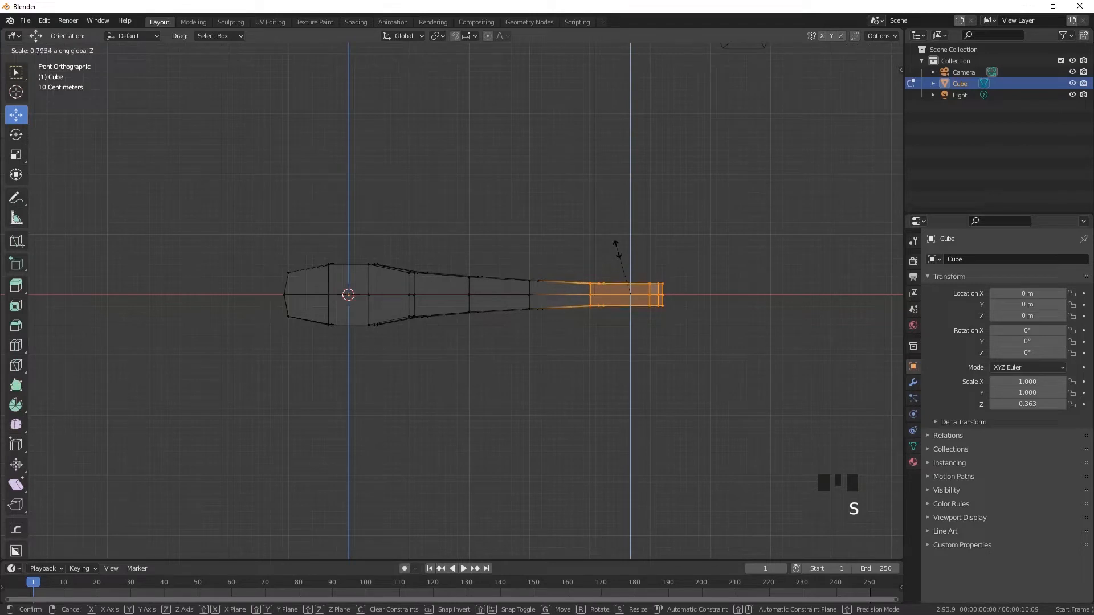
pyautogui.click(618, 251)
# Step: Keep only the rows at the flare's outer end selected and scale them to 0.694 along Z
pyautogui.keyDown('ctrl'); pyautogui.moveTo(549, 239); pyautogui.dragTo(653, 345); pyautogui.keyUp('ctrl')
pyautogui.press('s')
pyautogui.press('z')
pyautogui.click(653, 251)
# Step: With X-ray off, merge the vertical column of vertices at the blade edge's near corner at its center
pyautogui.moveTo(684, 371); pyautogui.dragTo(648, 391, button='middle')
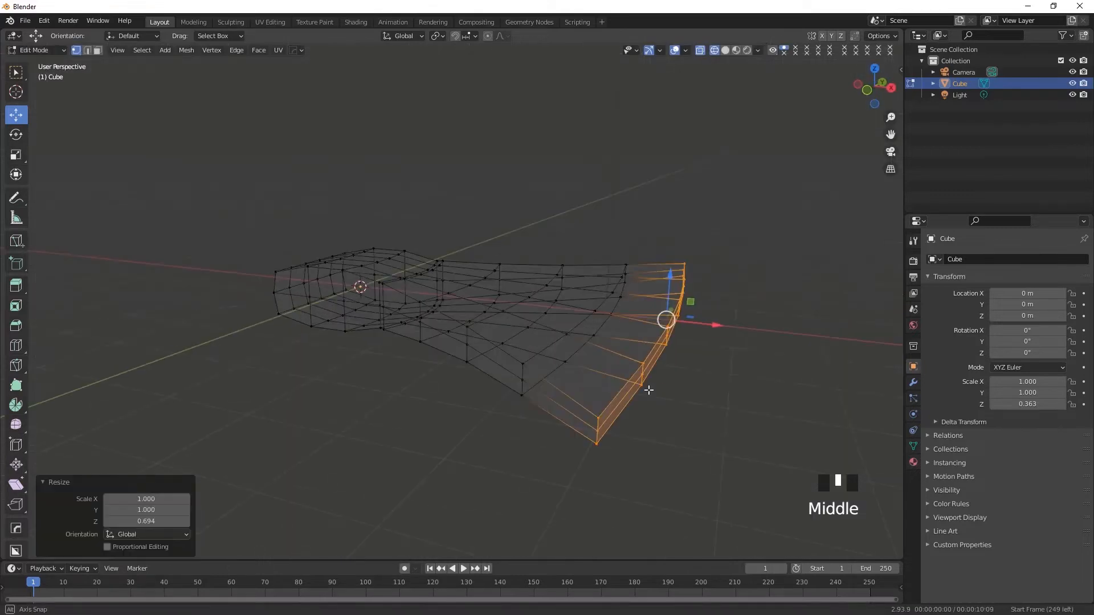
pyautogui.click(700, 50)
pyautogui.moveTo(594, 453); pyautogui.dragTo(581, 447, button='middle')
pyautogui.click(517, 404)
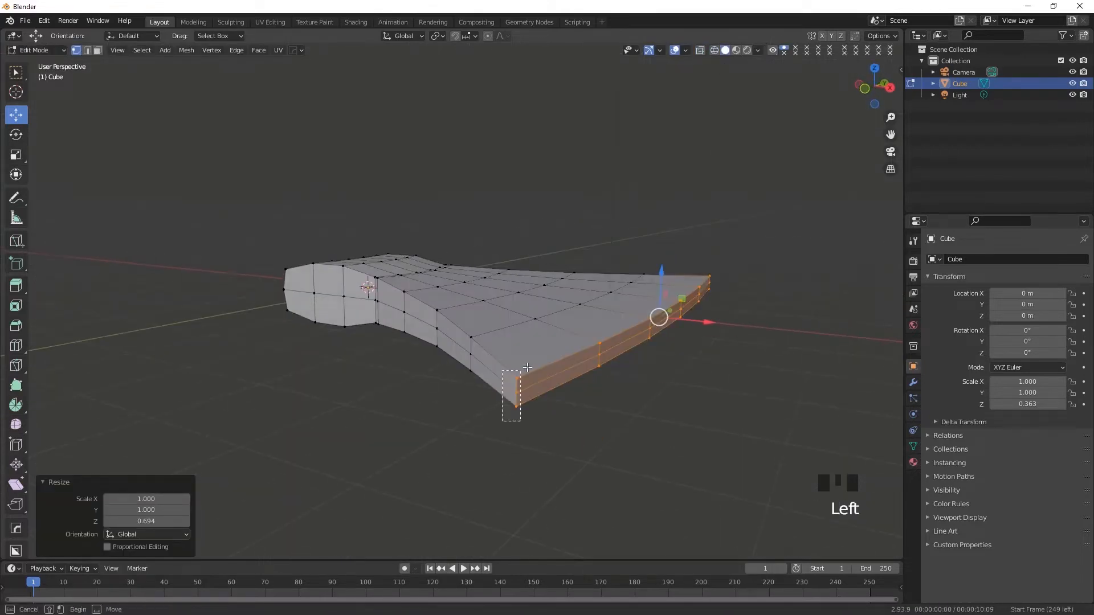
pyautogui.press('m')
pyautogui.click(521, 368)
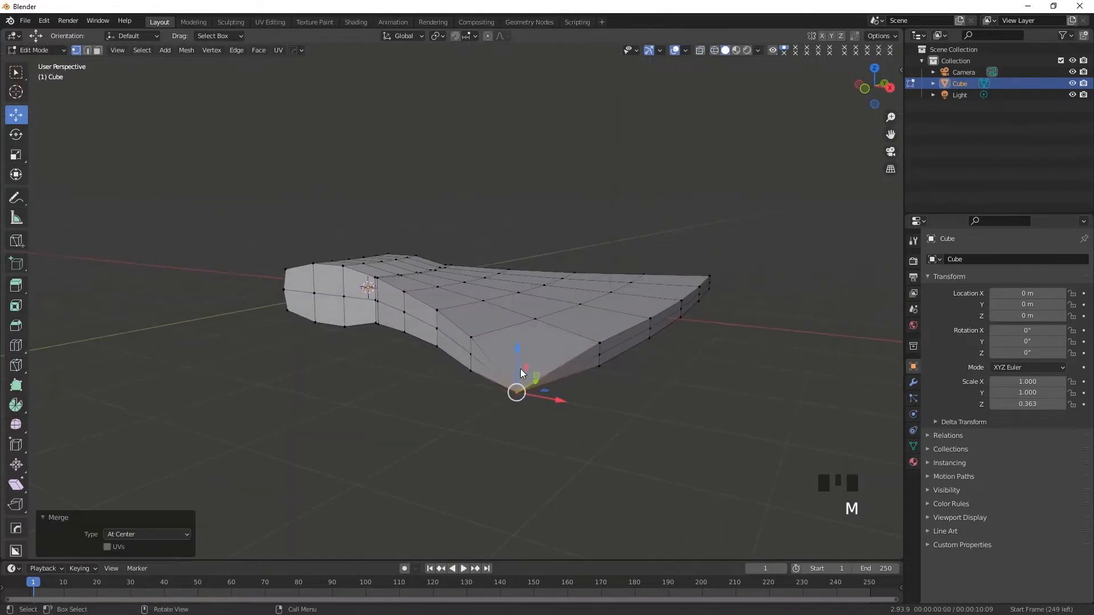
# Step: Merge each of the next two vertex columns along the blade edge at its own center
pyautogui.moveTo(518, 428)
pyautogui.mouseDown(button='middle')
pyautogui.moveTo(511, 420)
pyautogui.moveTo(528, 445)
pyautogui.moveTo(519, 446)
pyautogui.mouseUp(button='middle')
pyautogui.moveTo(503, 378); pyautogui.dragTo(543, 434)
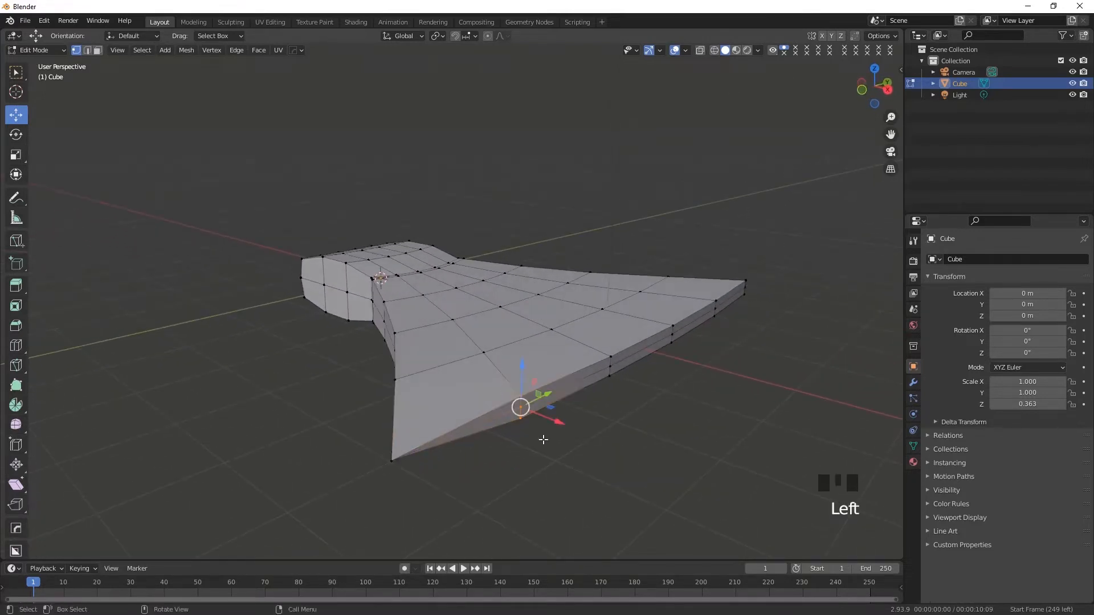
pyautogui.click(16, 72)
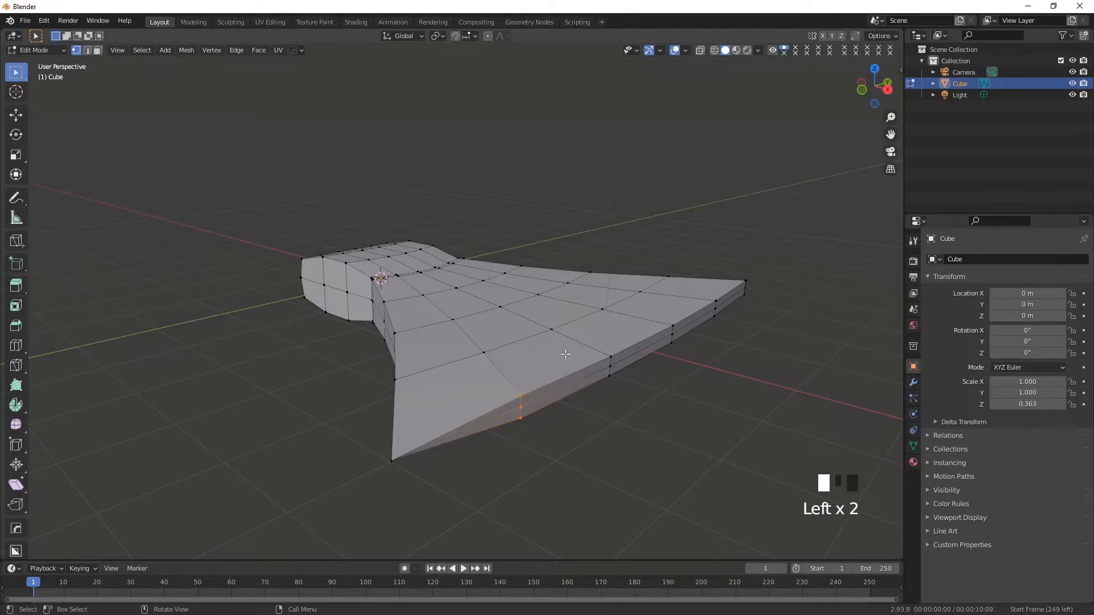
pyautogui.press('m')
pyautogui.click(560, 362)
pyautogui.moveTo(596, 337); pyautogui.dragTo(643, 406)
pyautogui.press('m')
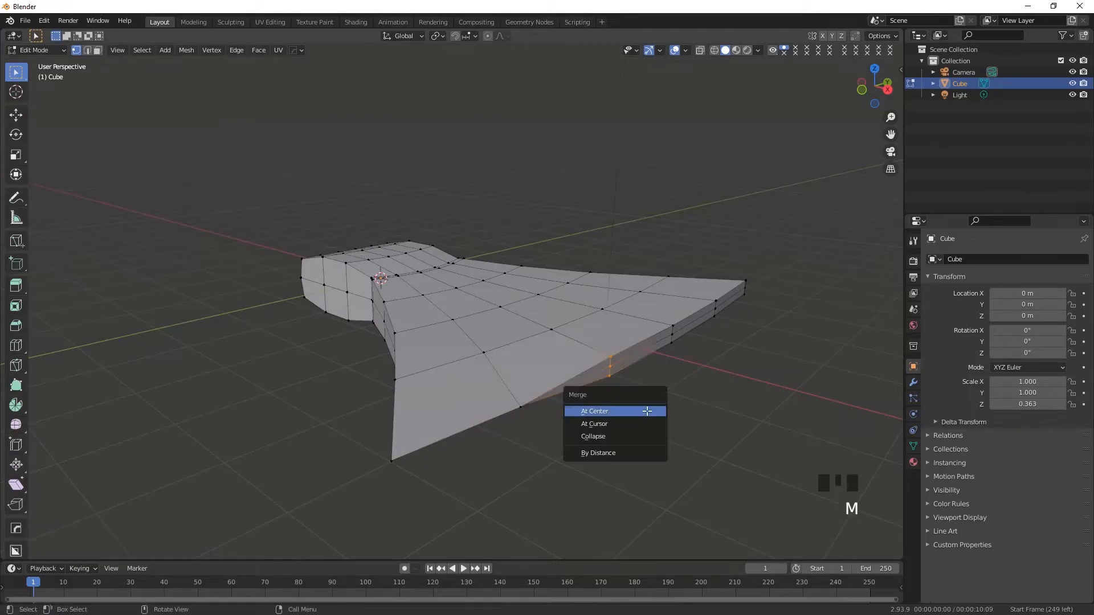
pyautogui.click(648, 411)
# Step: Merge the remaining vertex columns up to the blade edge's far corner, each at its center
pyautogui.moveTo(665, 323); pyautogui.dragTo(687, 356)
pyautogui.press('m')
pyautogui.click(690, 366)
pyautogui.moveTo(704, 294); pyautogui.dragTo(733, 342)
pyautogui.press('m')
pyautogui.click(731, 341)
pyautogui.press('m')
pyautogui.click(744, 317)
# Step: Return to Object Mode and add a cylinder with 32 vertices, 1 m radius and 2 m depth at the origin
pyautogui.moveTo(532, 411); pyautogui.dragTo(381, 442, button='middle')
pyautogui.scroll(2, 330, 313)
pyautogui.keyDown('shift'); pyautogui.moveTo(331, 313); pyautogui.dragTo(421, 371, button='middle'); pyautogui.keyUp('shift')
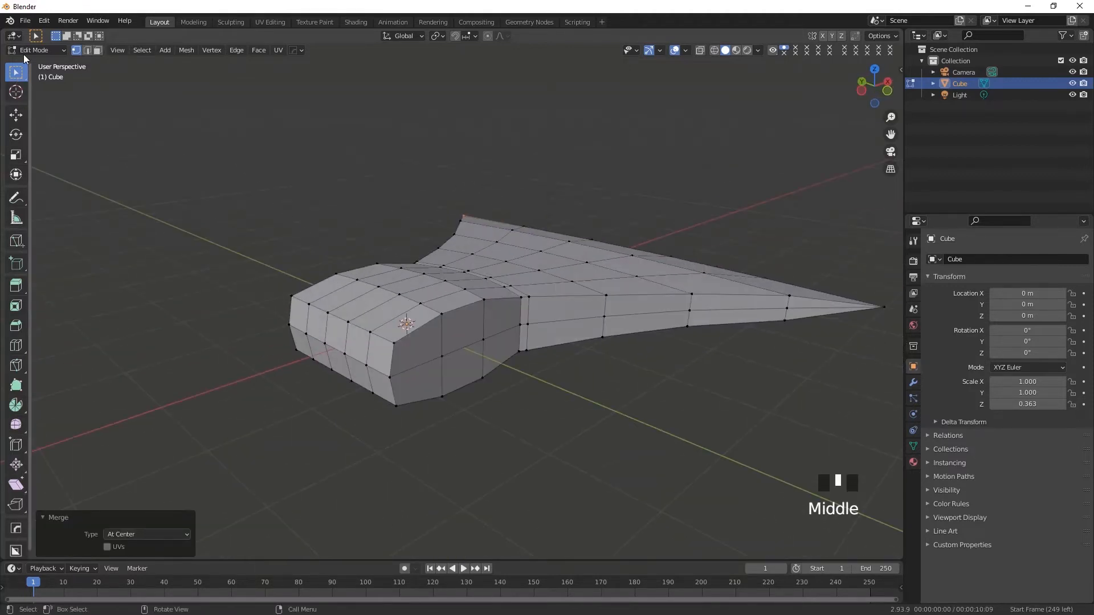
pyautogui.click(32, 50)
pyautogui.click(34, 63)
pyautogui.scroll(-2, 288, 312)
pyautogui.keyDown('shift'); pyautogui.moveTo(288, 313); pyautogui.dragTo(399, 362, button='middle'); pyautogui.keyUp('shift')
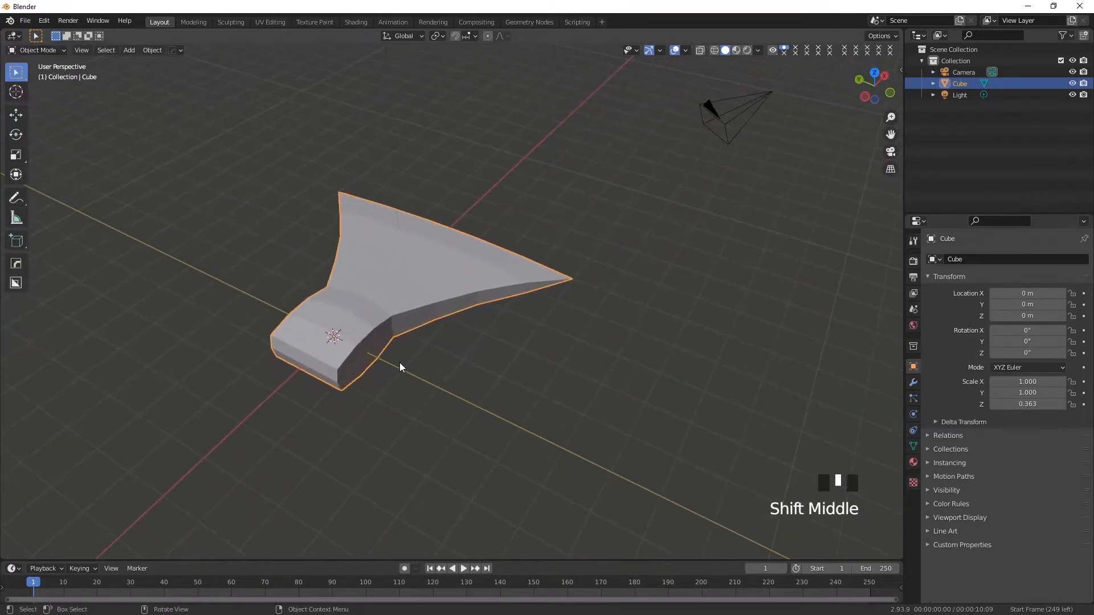
pyautogui.hotkey('shift', 'a')
pyautogui.moveTo(401, 364)
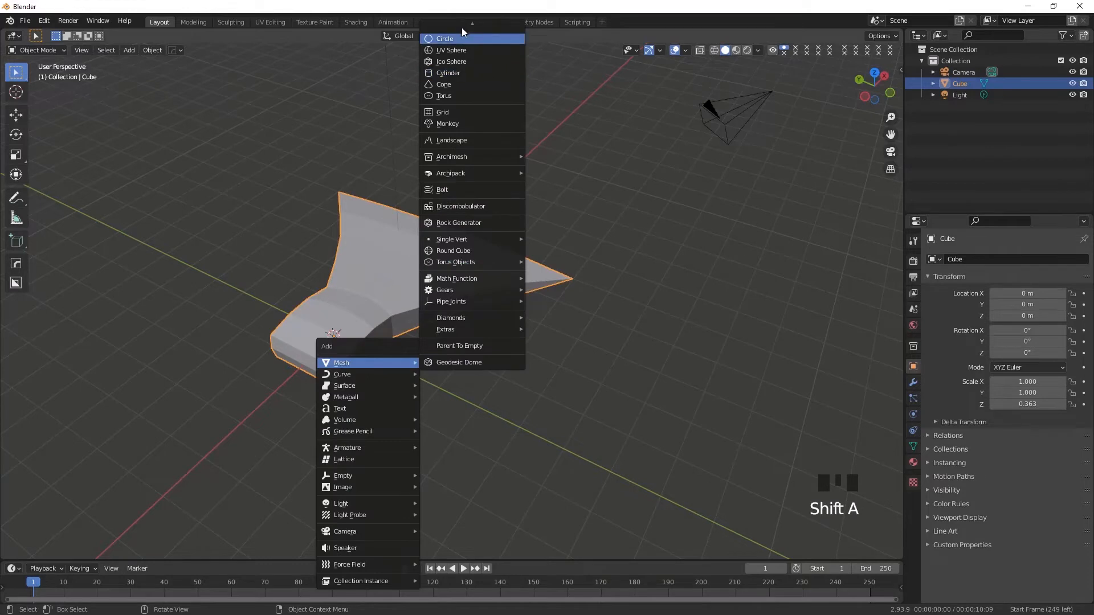
pyautogui.click(448, 75)
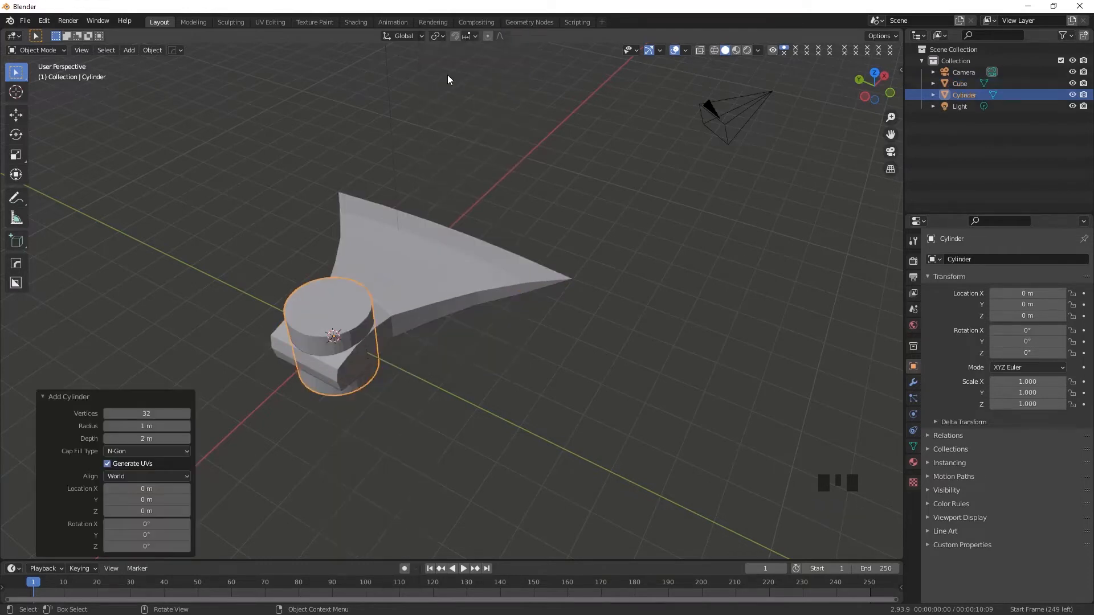
# Step: Rotate the cylinder in the right view by an angle of exactly 90°
pyautogui.scroll(-2, 344, 364)
pyautogui.press('KP_3')
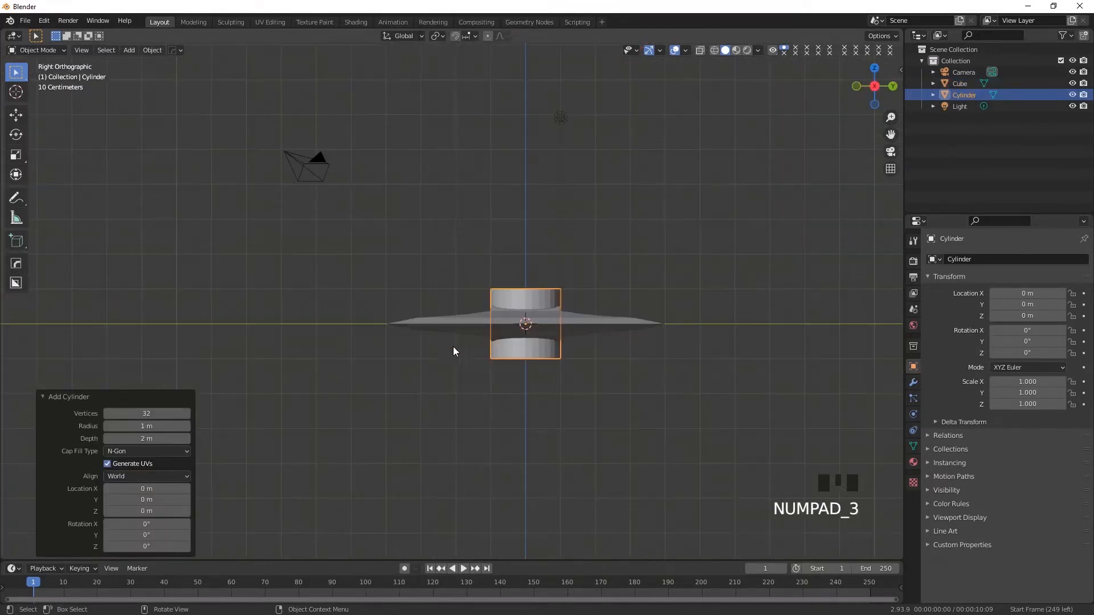
pyautogui.press('r')
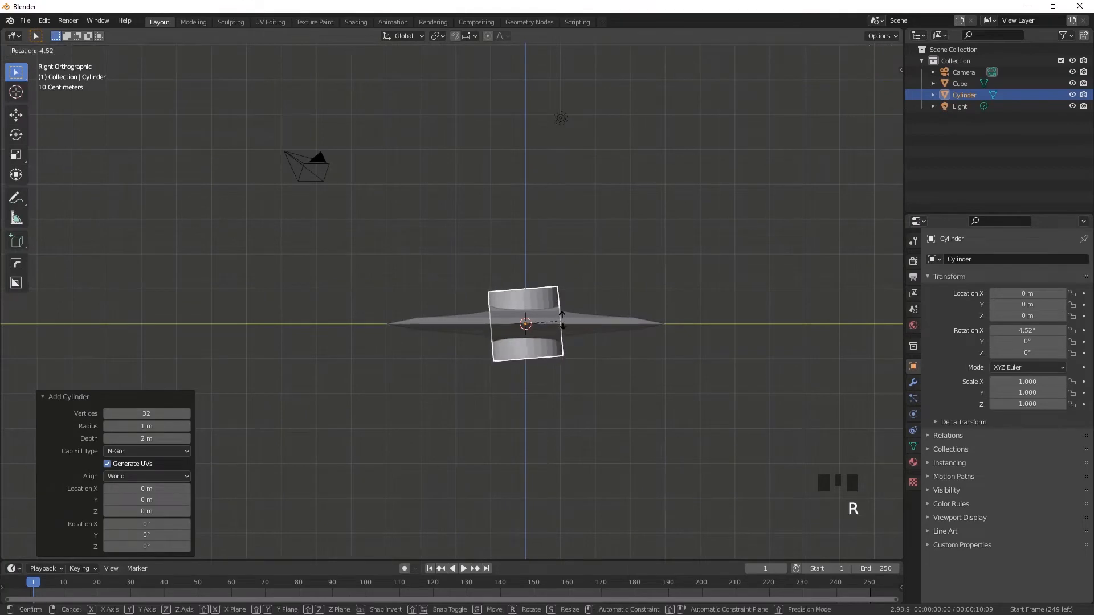
pyautogui.click(525, 284)
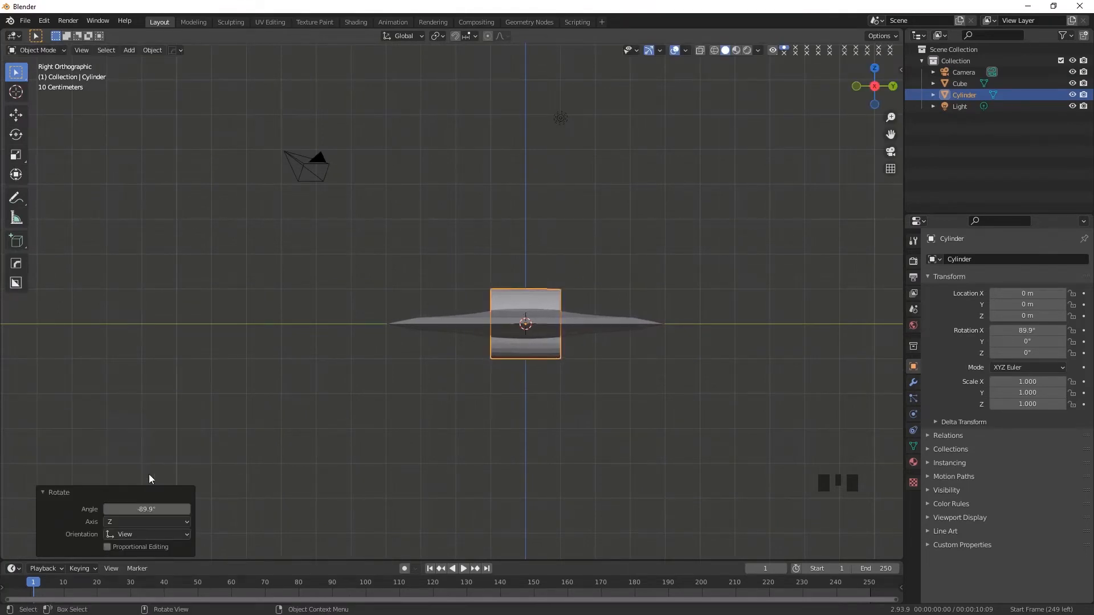
pyautogui.click(160, 509)
pyautogui.write('90')
pyautogui.press('Return')
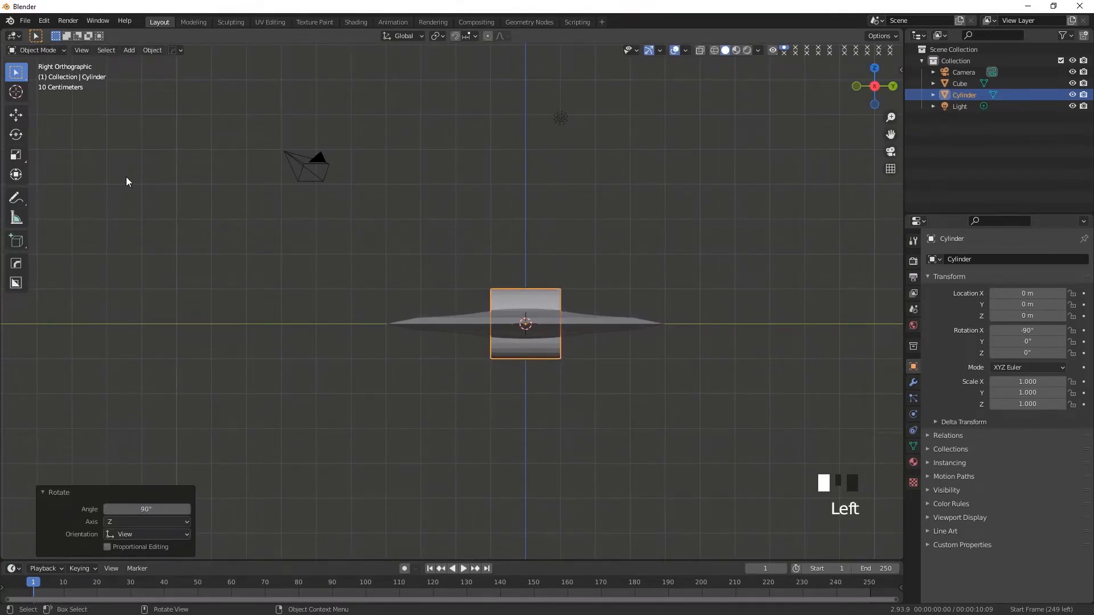
# Step: Move the cylinder about 2.335 m along -Y, out in front of the axe head
pyautogui.click(16, 114)
pyautogui.moveTo(524, 328); pyautogui.dragTo(470, 327)
pyautogui.moveTo(470, 328); pyautogui.dragTo(411, 322, button='middle')
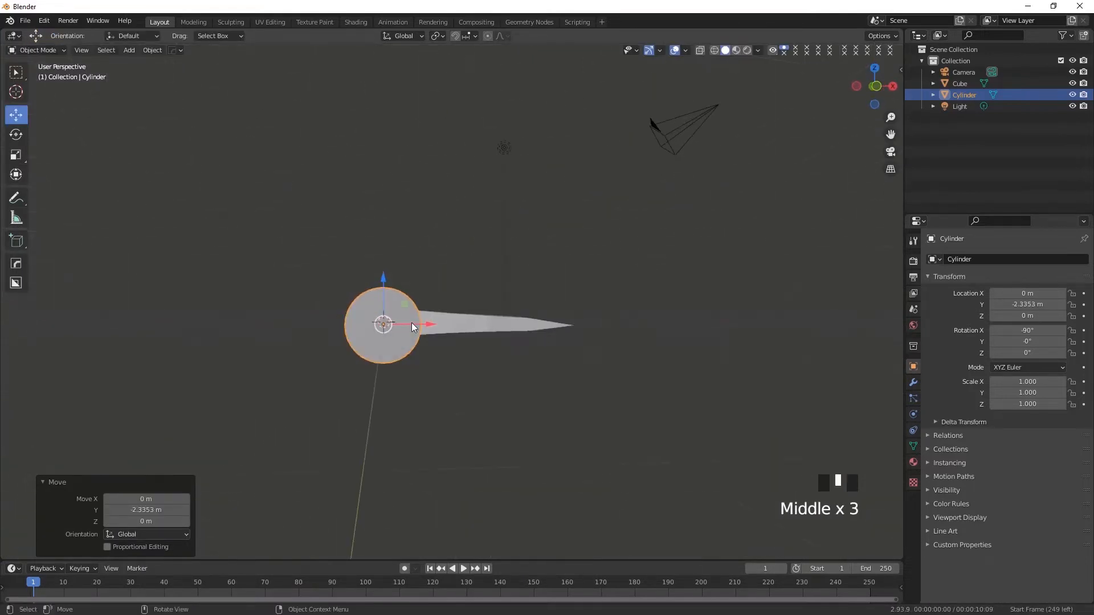
# Step: Scale the cylinder uniformly to about 0.461 so it fits within the block's height in front view
pyautogui.press('KP_1')
pyautogui.scroll(2, 366, 350)
pyautogui.press('s')
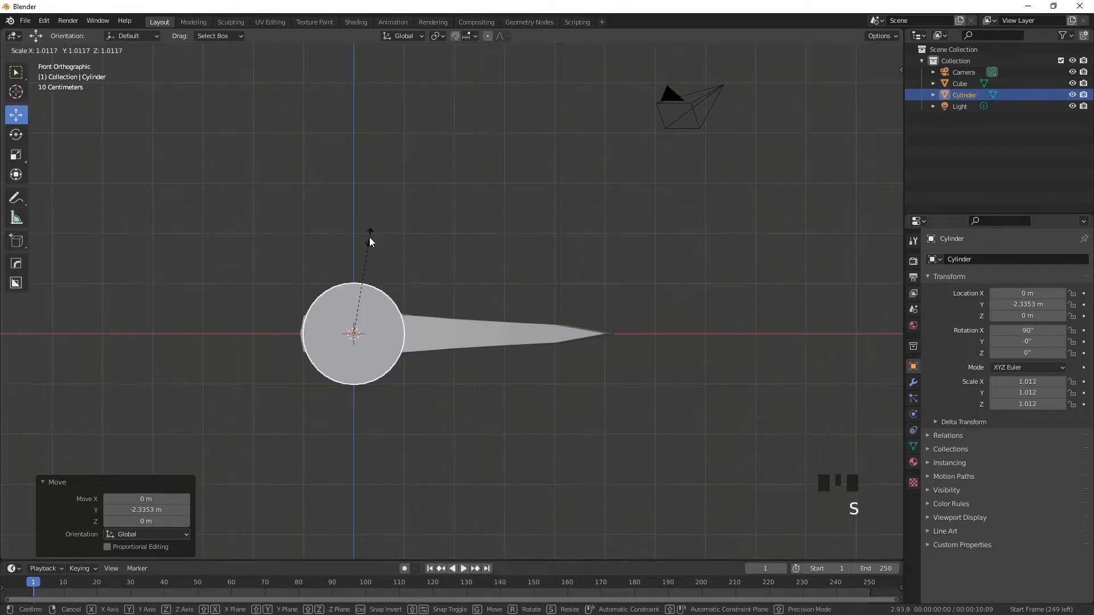
pyautogui.click(363, 290)
pyautogui.scroll(1, 342, 339)
pyautogui.scroll(2, 341, 339)
pyautogui.keyDown('shift'); pyautogui.moveTo(340, 340); pyautogui.dragTo(420, 328, button='middle'); pyautogui.keyUp('shift')
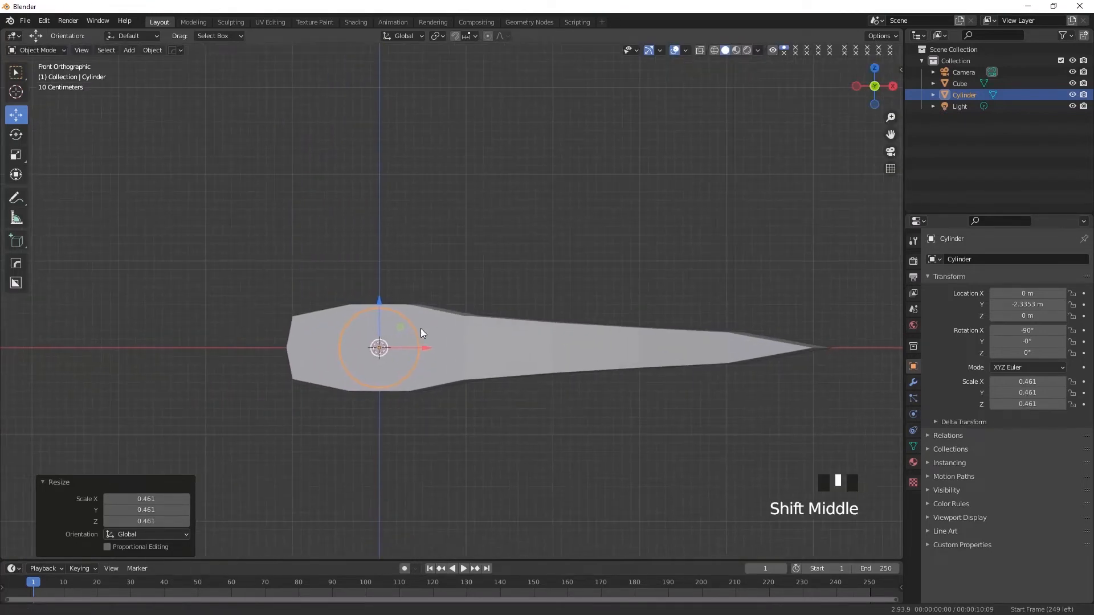
# Step: Stretch the cylinder by about 1.734 along X into an oval cross-section
pyautogui.press('s')
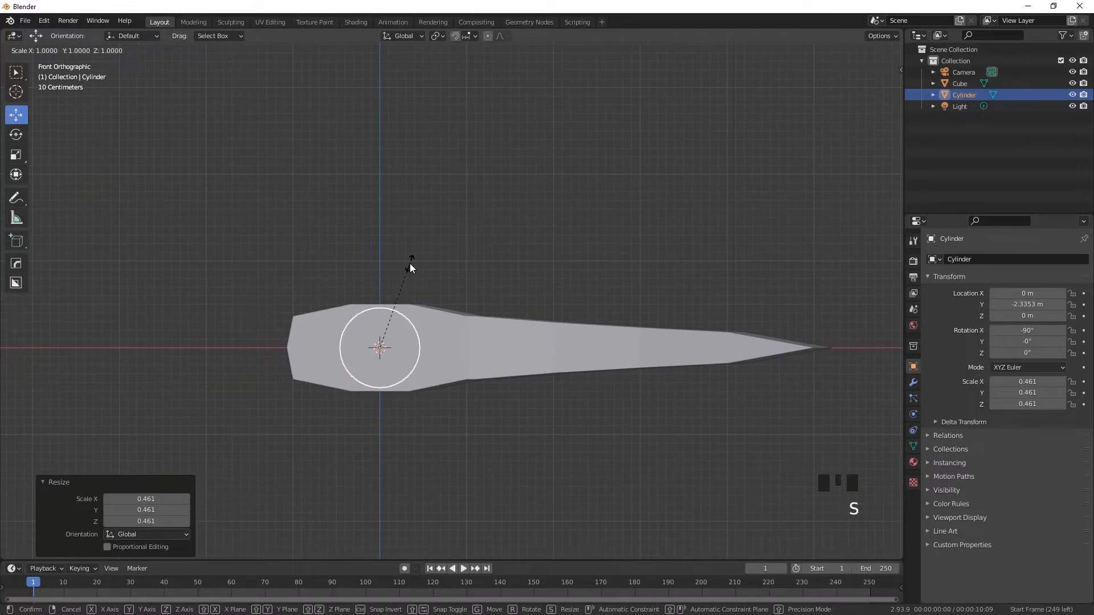
pyautogui.press('x')
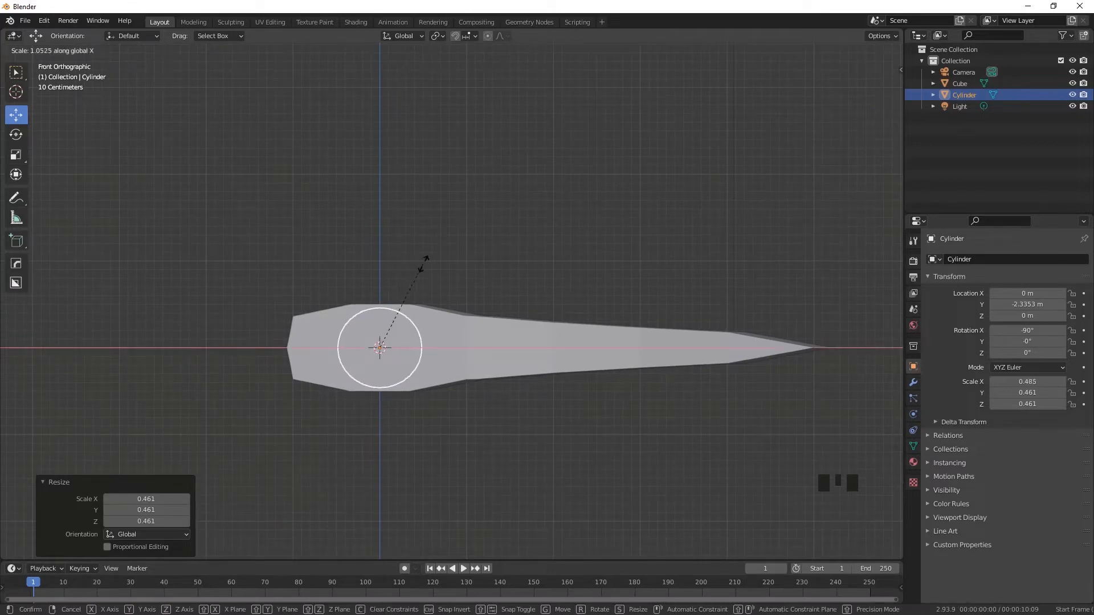
pyautogui.click(511, 263)
pyautogui.scroll(-2, 385, 310)
pyautogui.moveTo(377, 340); pyautogui.dragTo(444, 377, button='middle')
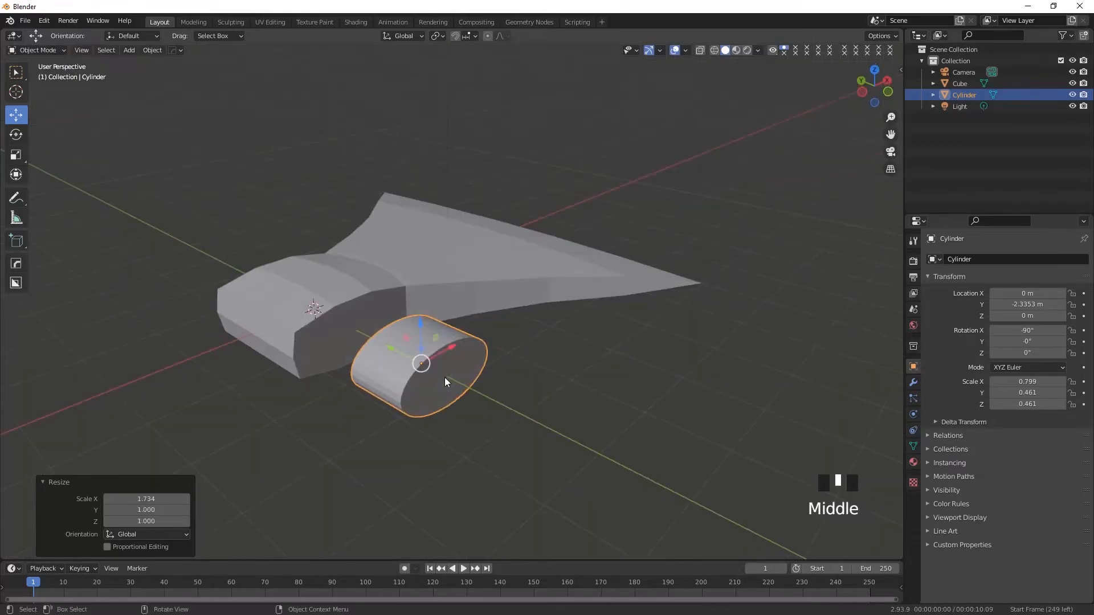
# Step: From the top view, move the cylinder about 0.851 m along +Y up against the block's side
pyautogui.press('KP_1')
pyautogui.press('KP_7')
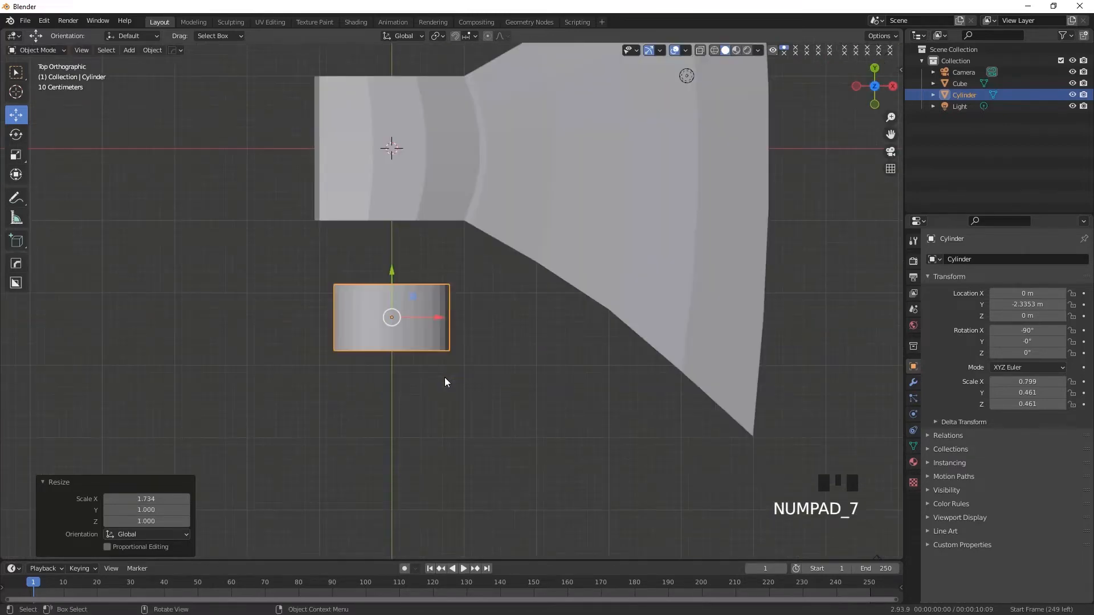
pyautogui.moveTo(399, 275); pyautogui.dragTo(398, 213)
# Step: In wireframe Edit Mode, select the cylinder's end away from the head and move it about 12.134 m along -Y as a handle
pyautogui.click(715, 50)
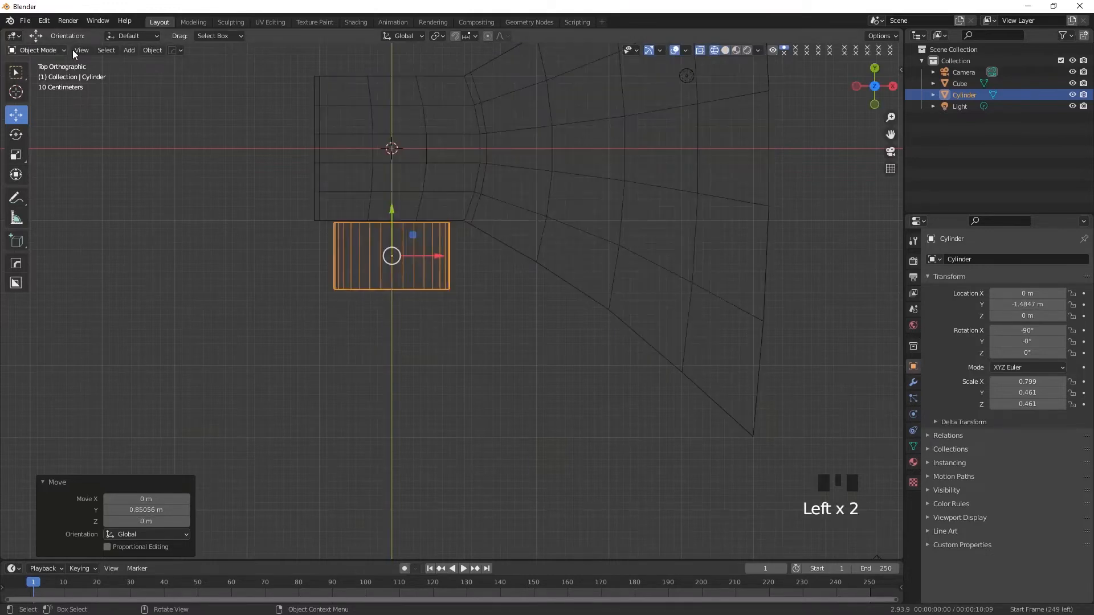
pyautogui.click(34, 50)
pyautogui.click(31, 63)
pyautogui.moveTo(301, 342); pyautogui.dragTo(487, 265)
pyautogui.scroll(-6, 437, 327)
pyautogui.keyDown('shift'); pyautogui.moveTo(485, 411); pyautogui.dragTo(457, 343, button='middle'); pyautogui.keyUp('shift')
pyautogui.click(16, 115)
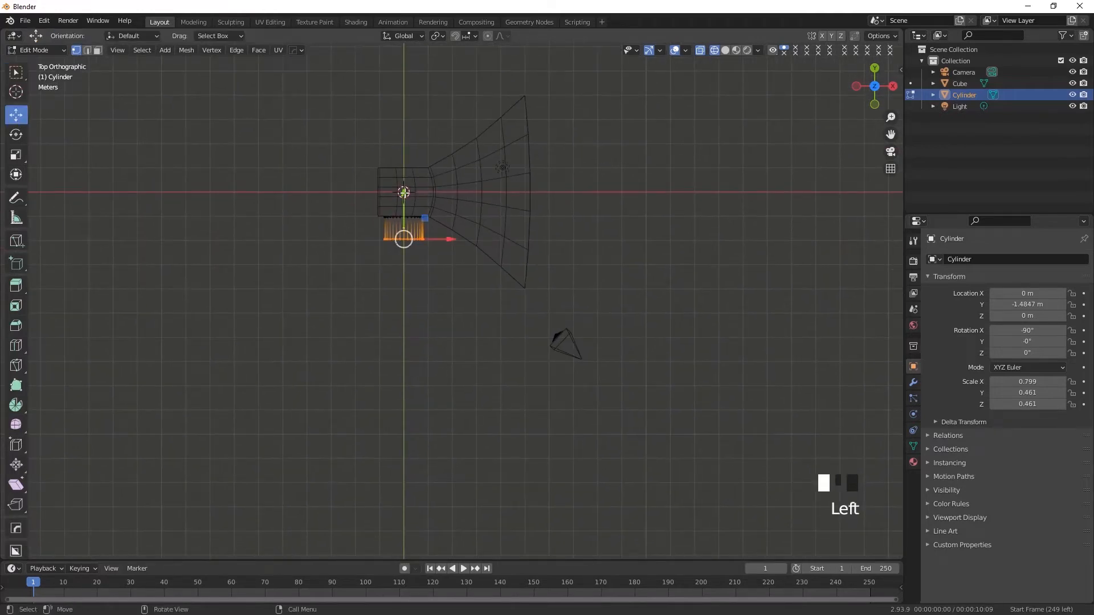
pyautogui.moveTo(404, 239); pyautogui.dragTo(416, 496)
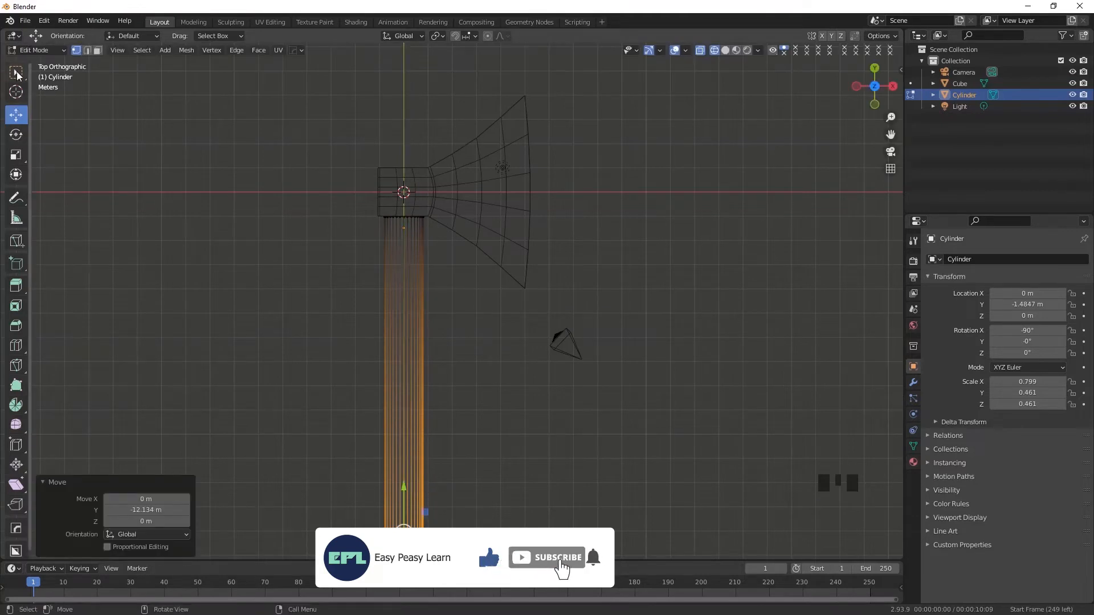
pyautogui.click(16, 115)
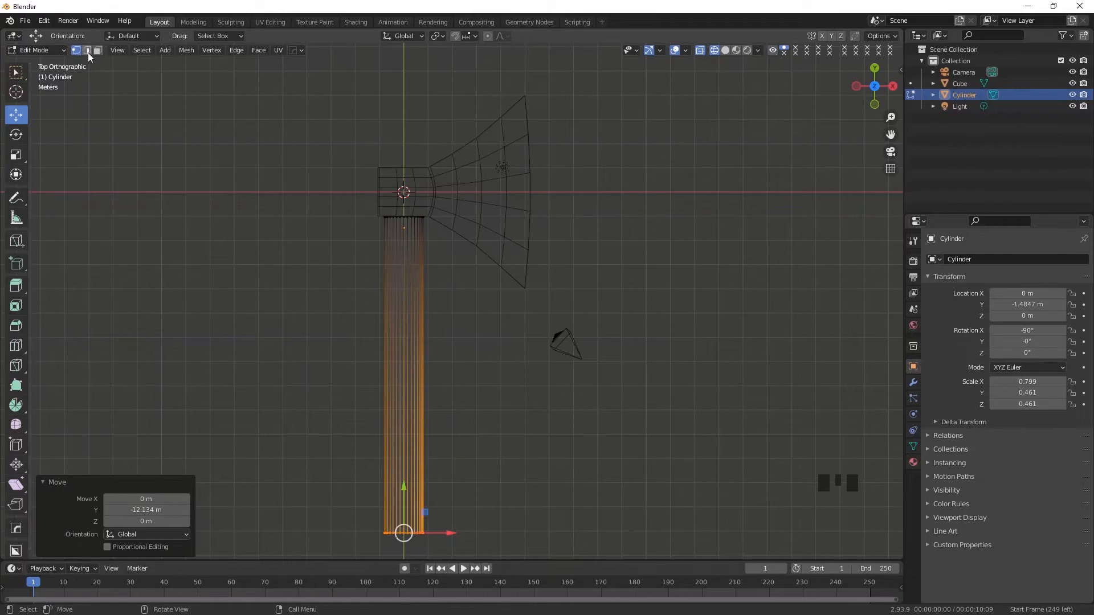
# Step: Add two loop cuts across the handle, dividing its length into three segments
pyautogui.click(16, 345)
pyautogui.moveTo(407, 315); pyautogui.dragTo(399, 342)
pyautogui.moveTo(399, 435); pyautogui.dragTo(400, 429)
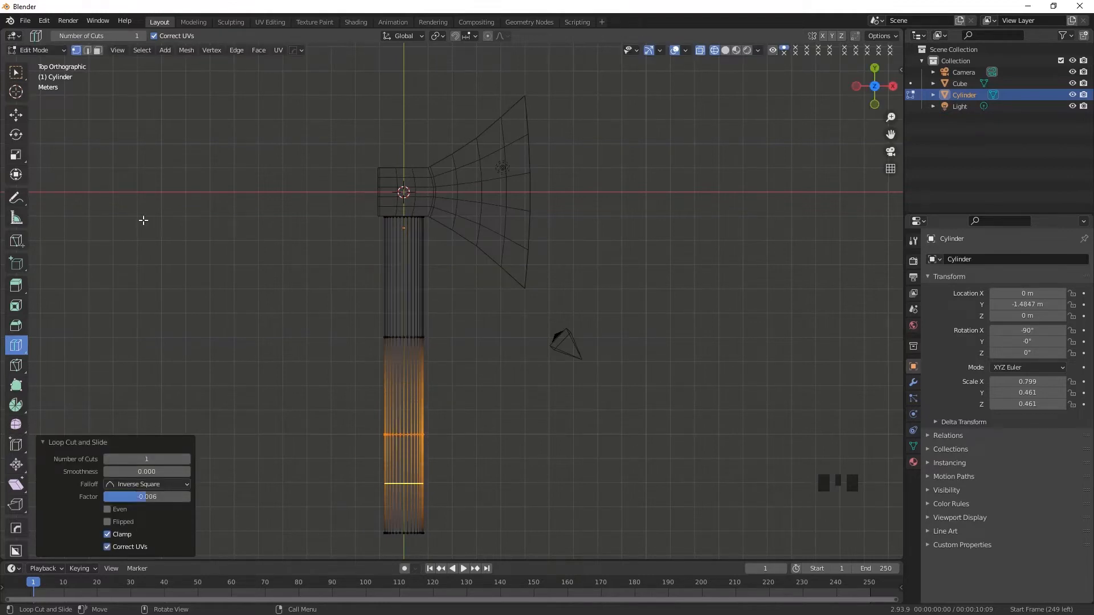
# Step: Bend the handle by shifting its two loops and free end along -X, the end by about 1.599 m, and select its head-side end
pyautogui.click(16, 73)
pyautogui.moveTo(343, 317); pyautogui.dragTo(484, 386)
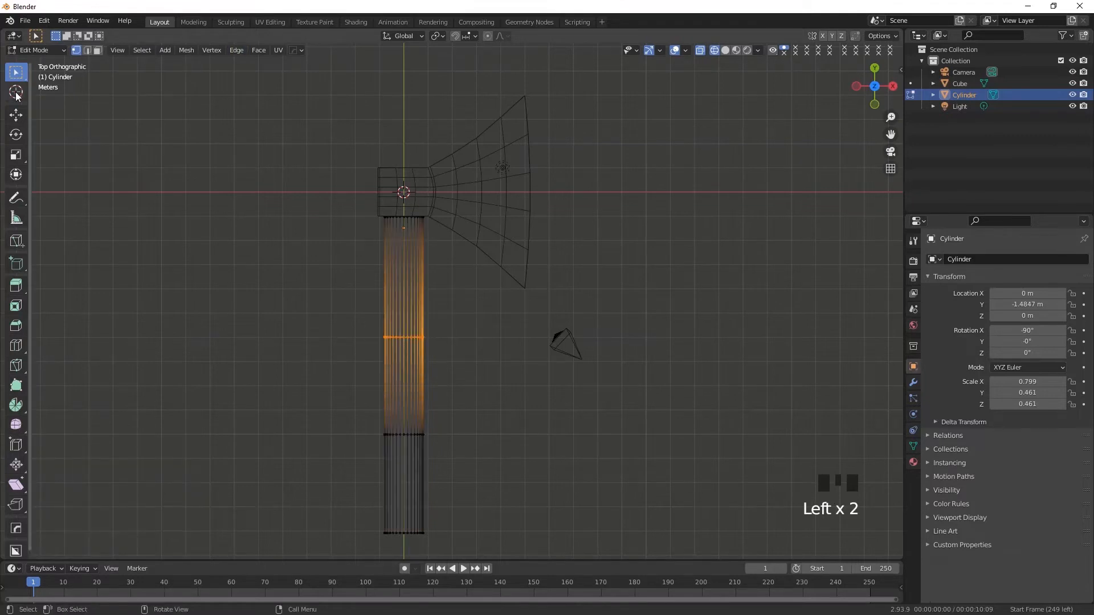
pyautogui.click(16, 114)
pyautogui.moveTo(450, 340); pyautogui.dragTo(436, 339)
pyautogui.moveTo(352, 404); pyautogui.dragTo(429, 438)
pyautogui.moveTo(348, 501); pyautogui.dragTo(403, 533)
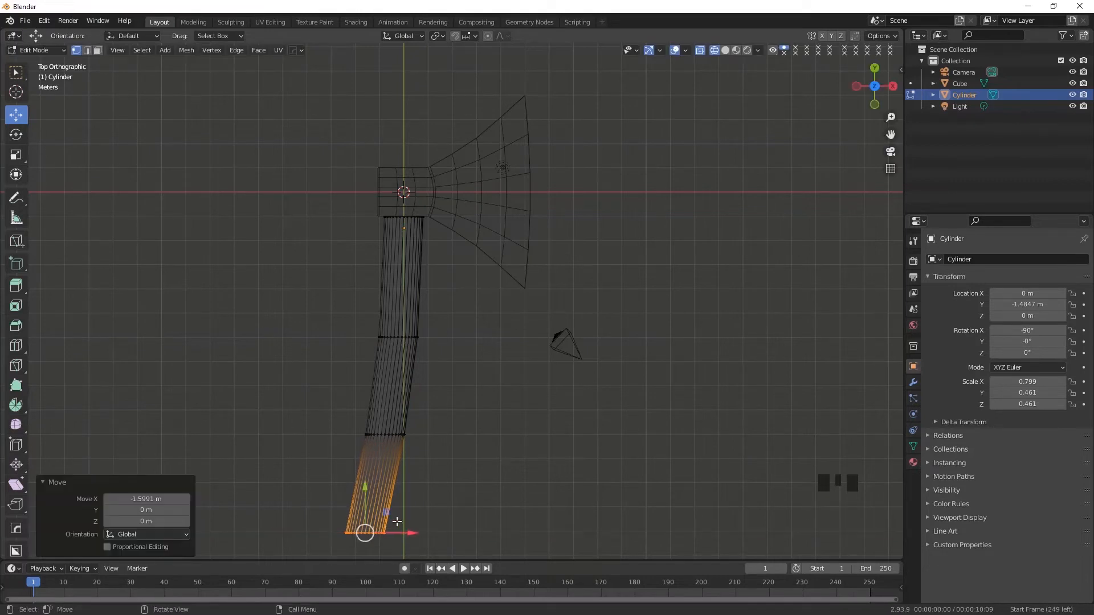
pyautogui.moveTo(383, 215); pyautogui.dragTo(426, 234)
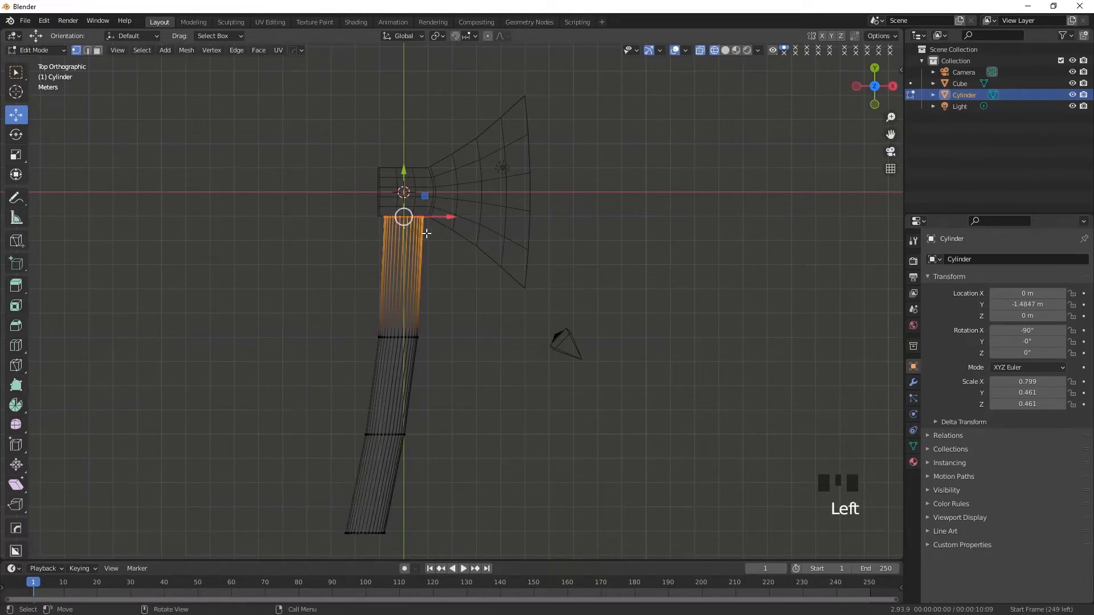
pyautogui.moveTo(404, 157); pyautogui.dragTo(408, 107)
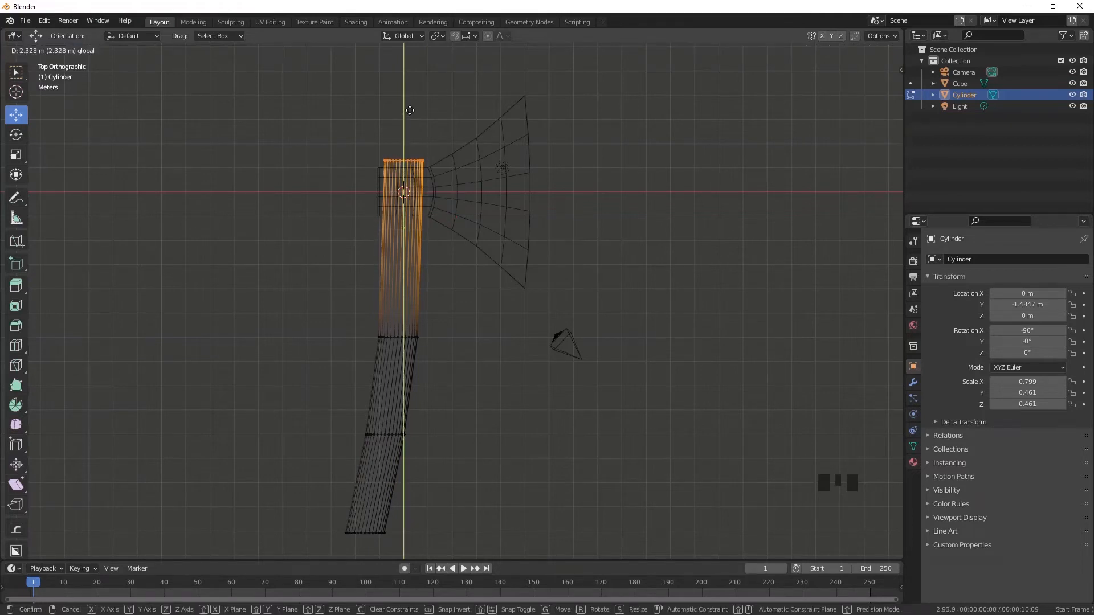
pyautogui.moveTo(409, 110); pyautogui.dragTo(410, 110)
pyautogui.hotkey('ctrl', 'z')
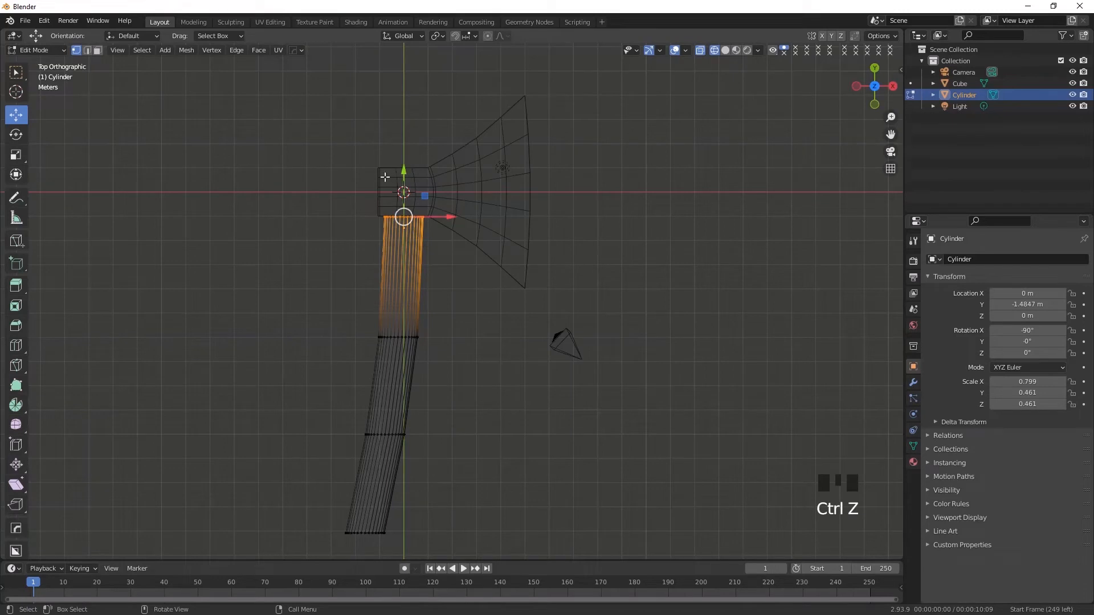
# Step: Extrude the handle's head-side end about 2.352 m through the axe head, and clear the selection
pyautogui.click(18, 288)
pyautogui.moveTo(405, 172); pyautogui.dragTo(406, 114)
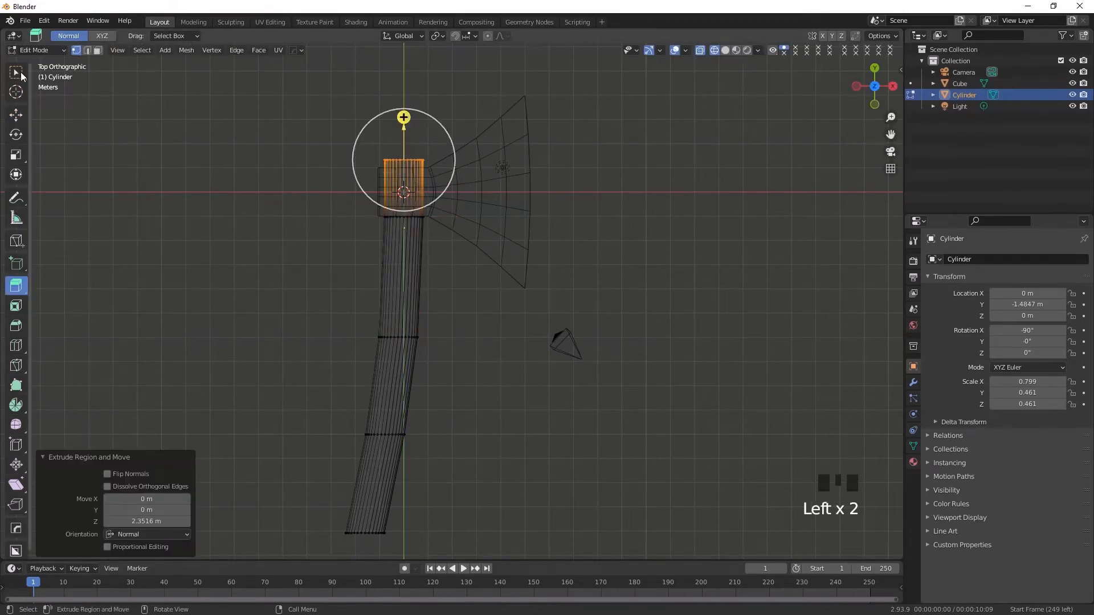
pyautogui.click(16, 72)
pyautogui.click(265, 194)
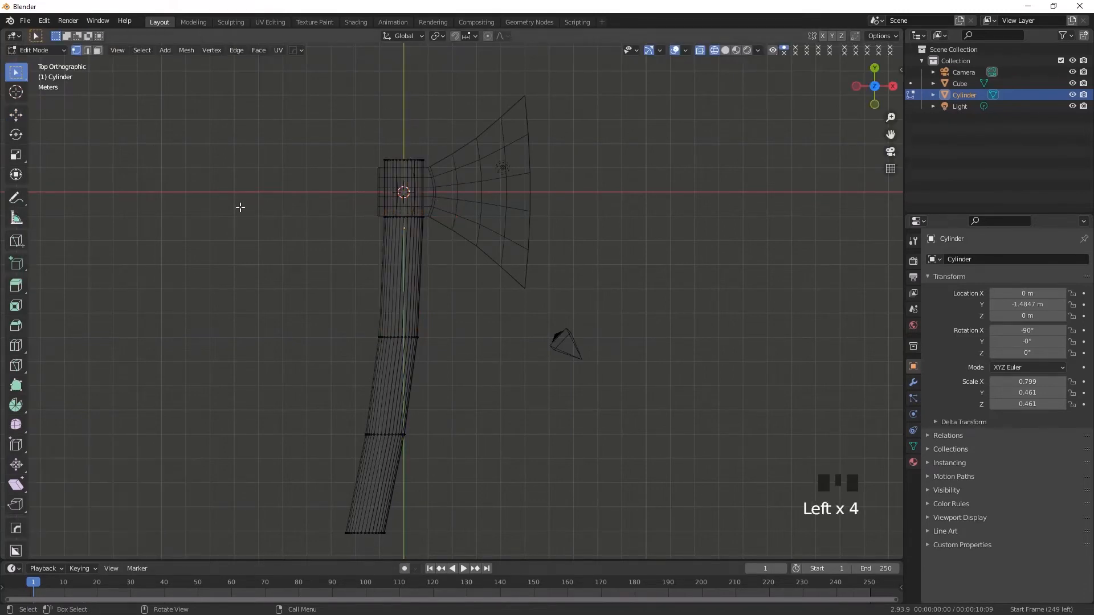
# Step: From the top view, cut two edge loops near the handle's free end with slide factors of about 0.481 and 0.339
pyautogui.click(727, 51)
pyautogui.moveTo(461, 406); pyautogui.dragTo(353, 347, button='middle')
pyautogui.click(15, 349)
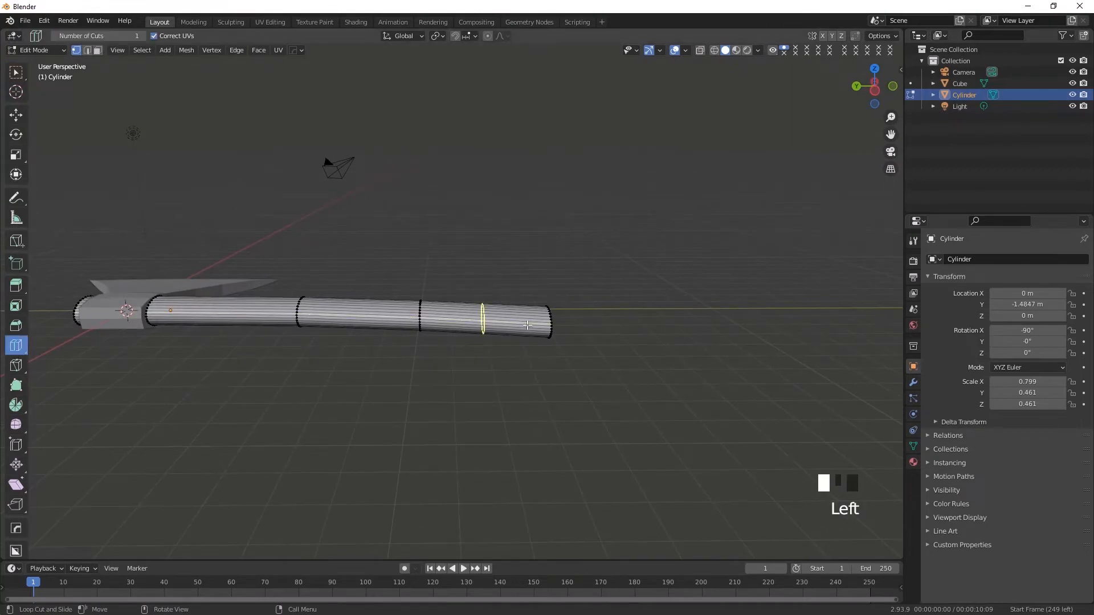
pyautogui.press('KP_7')
pyautogui.click(294, 356)
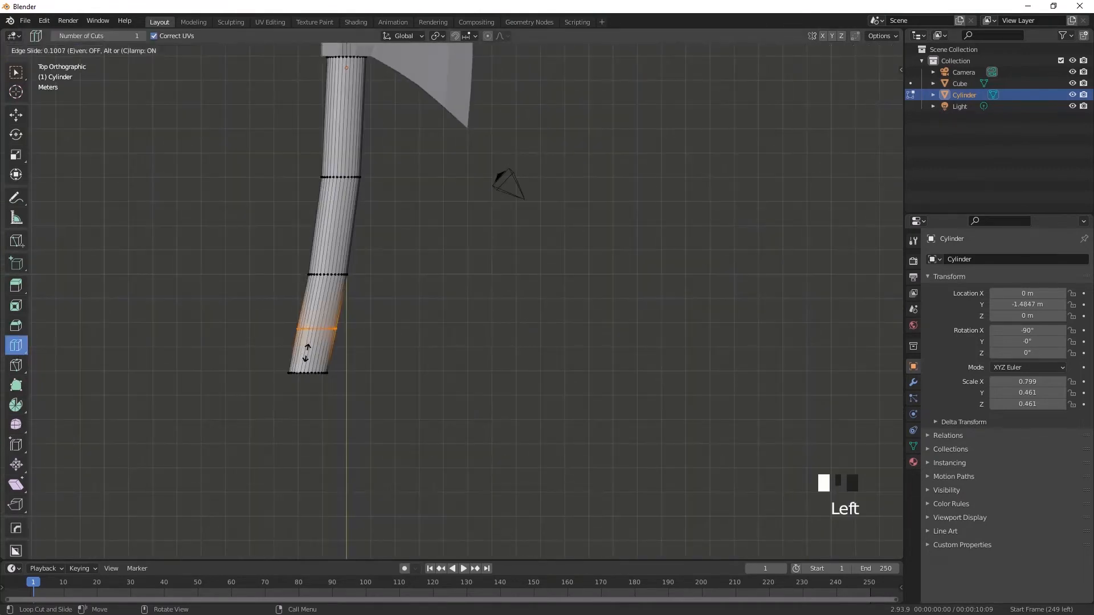
pyautogui.moveTo(319, 313); pyautogui.dragTo(317, 323)
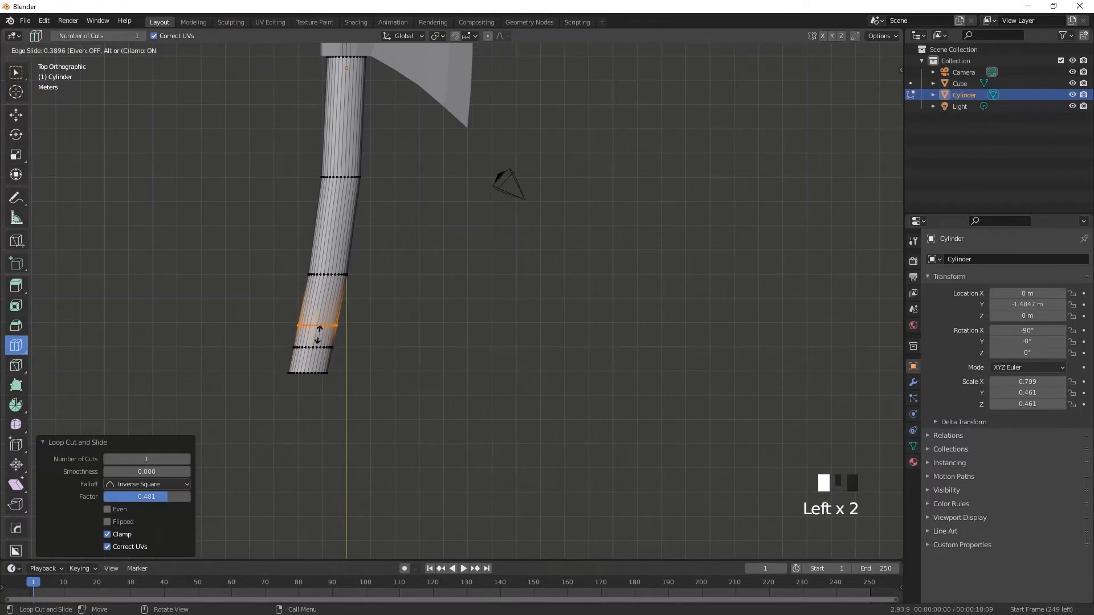
pyautogui.click(319, 335)
# Step: Select the band of faces between the two new loops near the handle's free end and extrude it outward along its normals by about 0.071 m
pyautogui.click(713, 51)
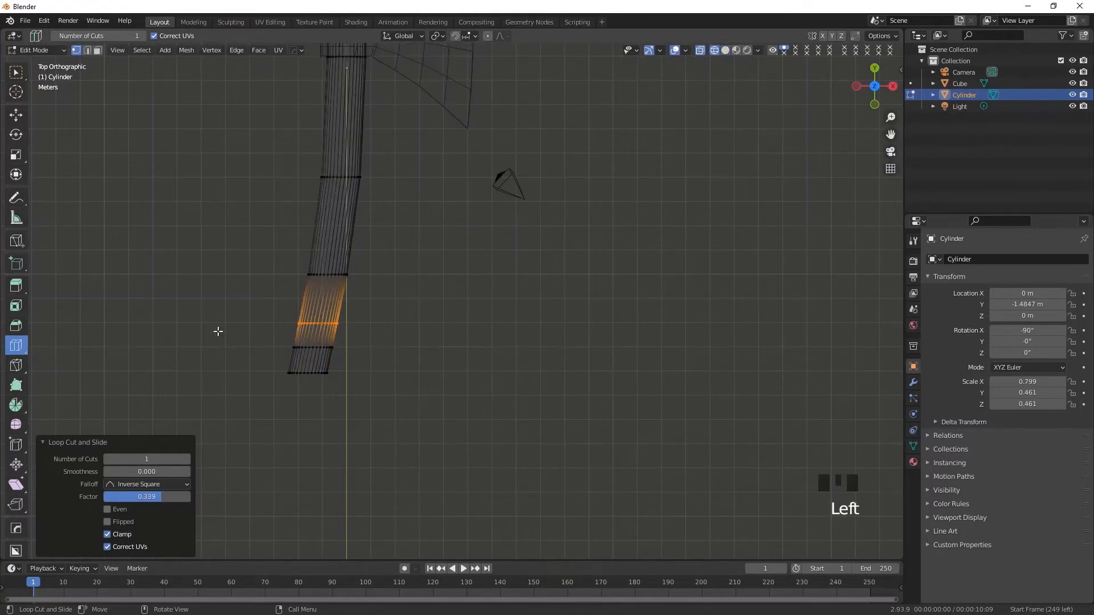
pyautogui.click(97, 50)
pyautogui.click(15, 71)
pyautogui.moveTo(284, 345); pyautogui.dragTo(359, 349)
pyautogui.scroll(2, 313, 361)
pyautogui.moveTo(313, 361)
pyautogui.keyDown('shift'); pyautogui.mouseDown(button='middle')
pyautogui.moveTo(384, 361)
pyautogui.moveTo(313, 340)
pyautogui.mouseUp(button='middle'); pyautogui.keyUp('shift')
pyautogui.moveTo(313, 340); pyautogui.dragTo(421, 357)
pyautogui.moveTo(361, 397); pyautogui.dragTo(452, 320, button='middle')
pyautogui.hotkey('shift', 'z')
pyautogui.moveTo(525, 432)
pyautogui.mouseDown(button='middle')
pyautogui.moveTo(484, 321)
pyautogui.moveTo(373, 348)
pyautogui.mouseUp(button='middle')
pyautogui.scroll(2, 484, 321)
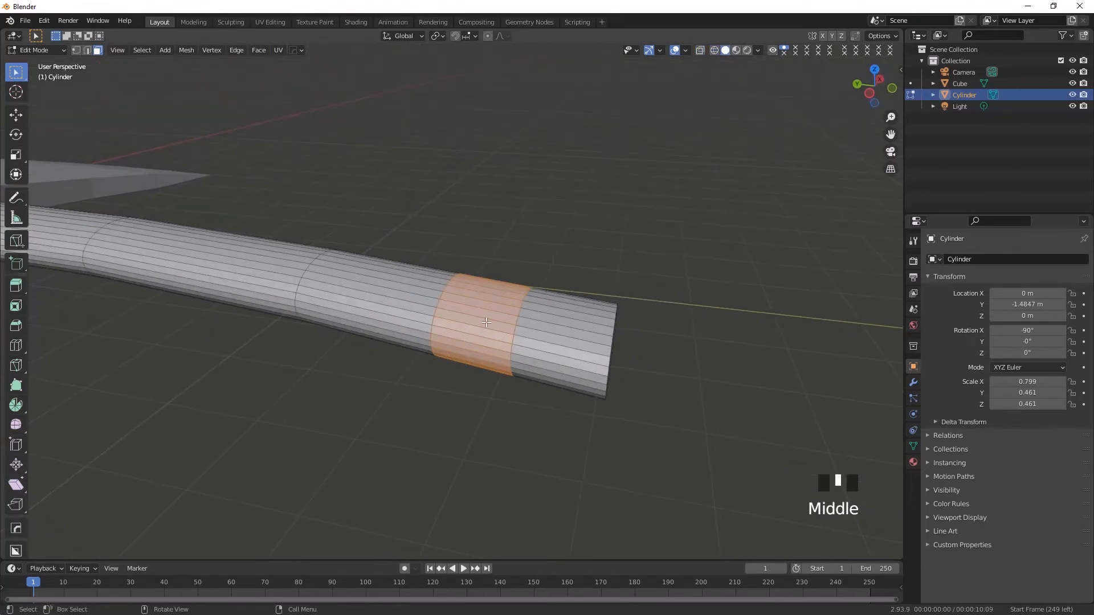
pyautogui.press('e')
pyautogui.moveTo(16, 285); pyautogui.dragTo(64, 340)
pyautogui.moveTo(508, 263); pyautogui.dragTo(488, 314)
pyautogui.moveTo(532, 312); pyautogui.dragTo(447, 296, button='middle')
pyautogui.middleClick(445, 293)
pyautogui.moveTo(445, 293); pyautogui.dragTo(476, 293)
# Step: Scale the extruded collar band uniformly to about 0.97 and clear the selection
pyautogui.press('s')
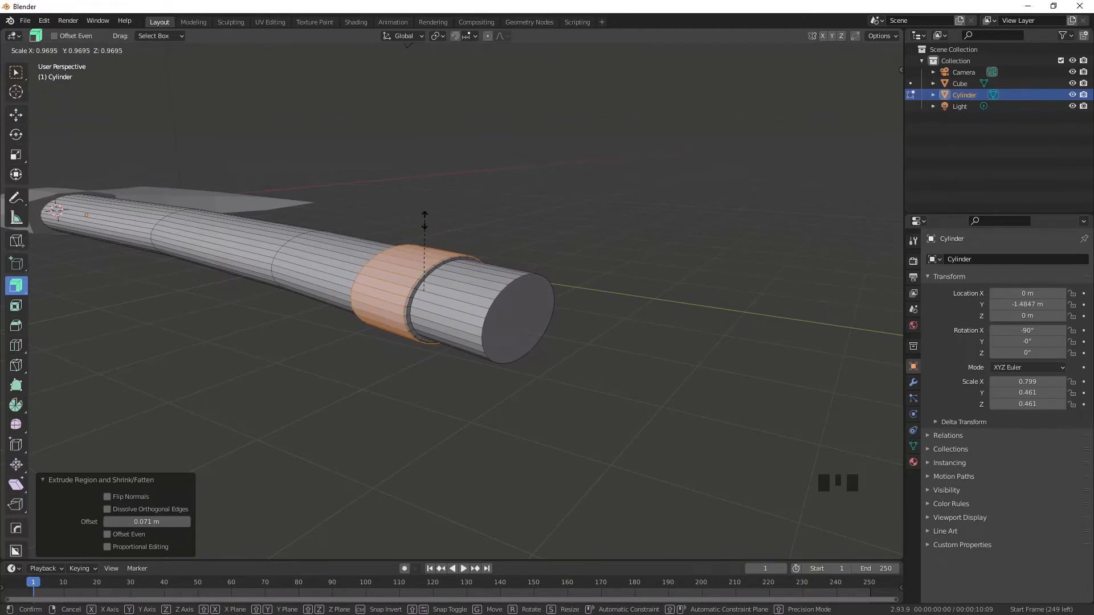
pyautogui.click(425, 222)
pyautogui.click(256, 350)
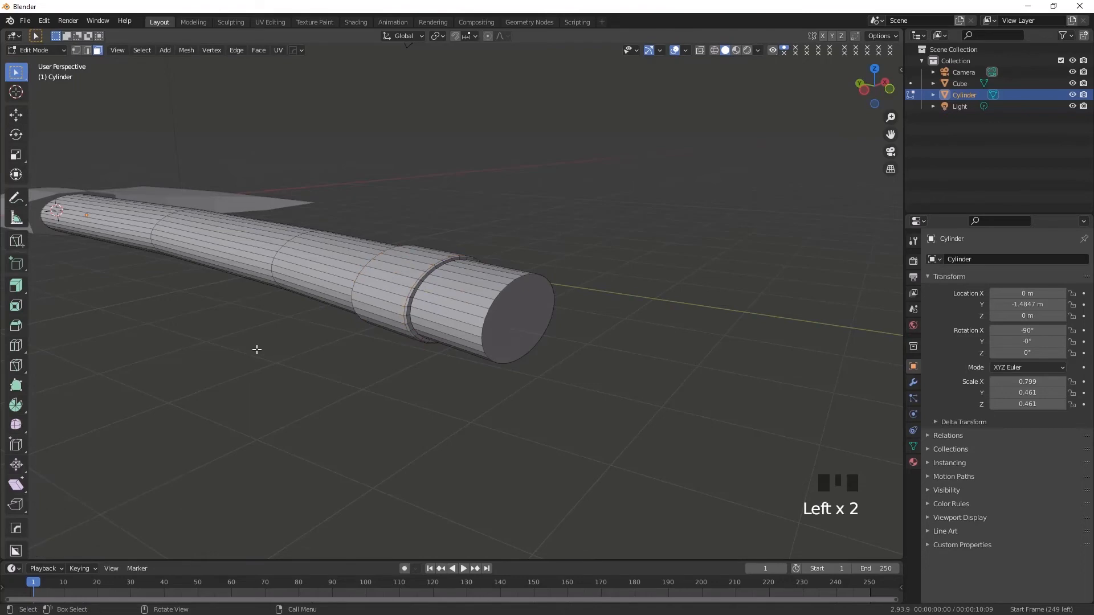
# Step: Examine the whole axe from above and from an angle, checking the handle's bend and raised collar
pyautogui.moveTo(256, 349); pyautogui.dragTo(291, 368, button='middle')
pyautogui.scroll(-2, 291, 364)
pyautogui.scroll(-2, 308, 298)
pyautogui.moveTo(432, 426); pyautogui.dragTo(396, 406, button='middle')
pyautogui.scroll(1, 267, 346)
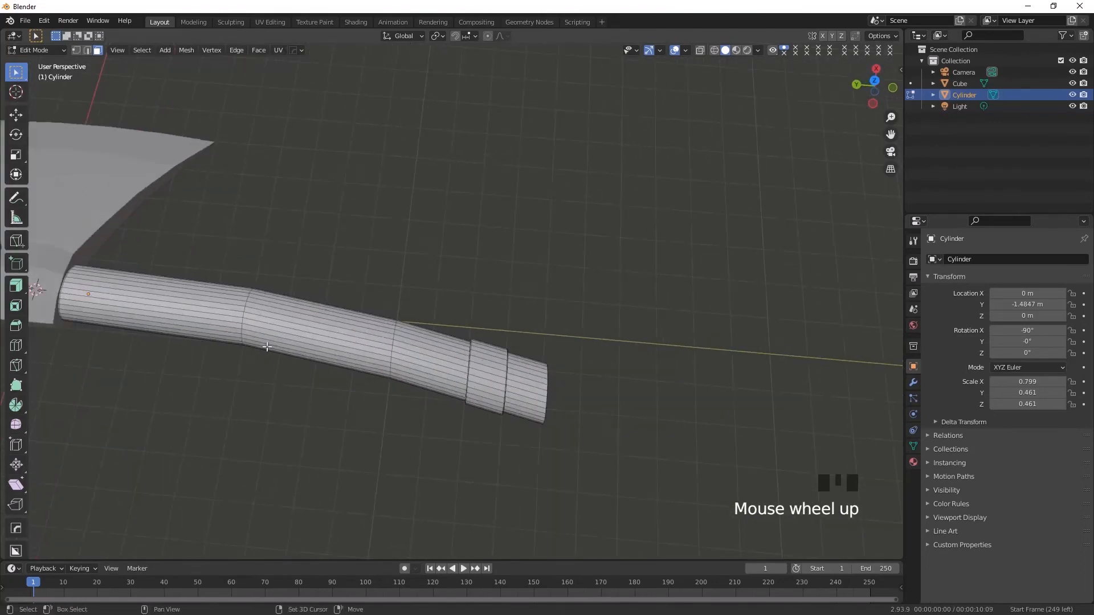
pyautogui.keyDown('shift'); pyautogui.moveTo(267, 346); pyautogui.dragTo(319, 354, button='middle'); pyautogui.keyUp('shift')
pyautogui.click(714, 50)
pyautogui.click(725, 50)
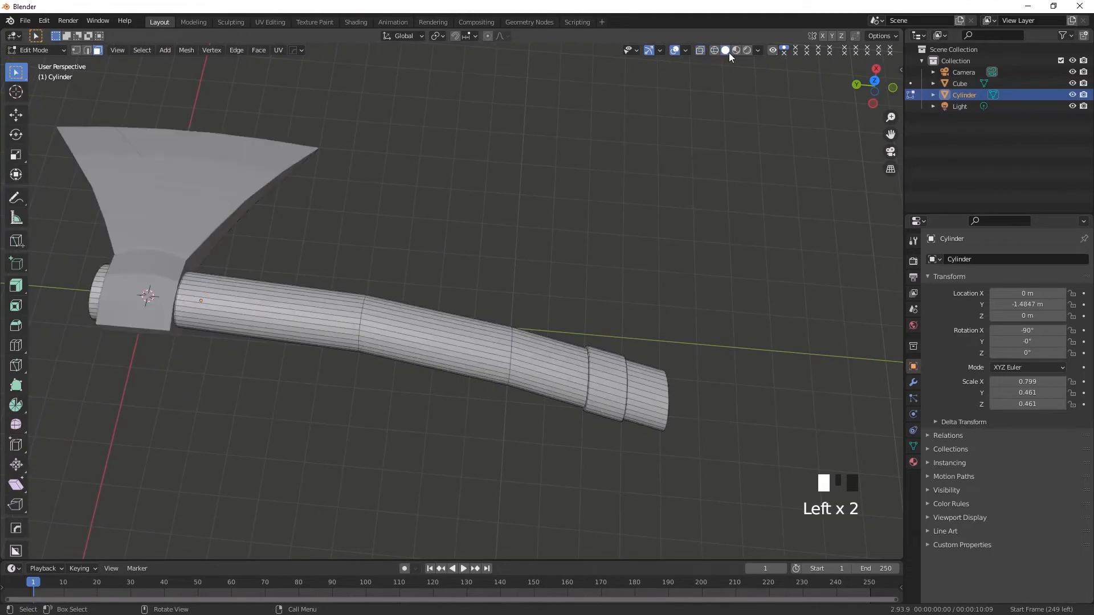
pyautogui.moveTo(320, 333); pyautogui.dragTo(216, 214, button='middle')
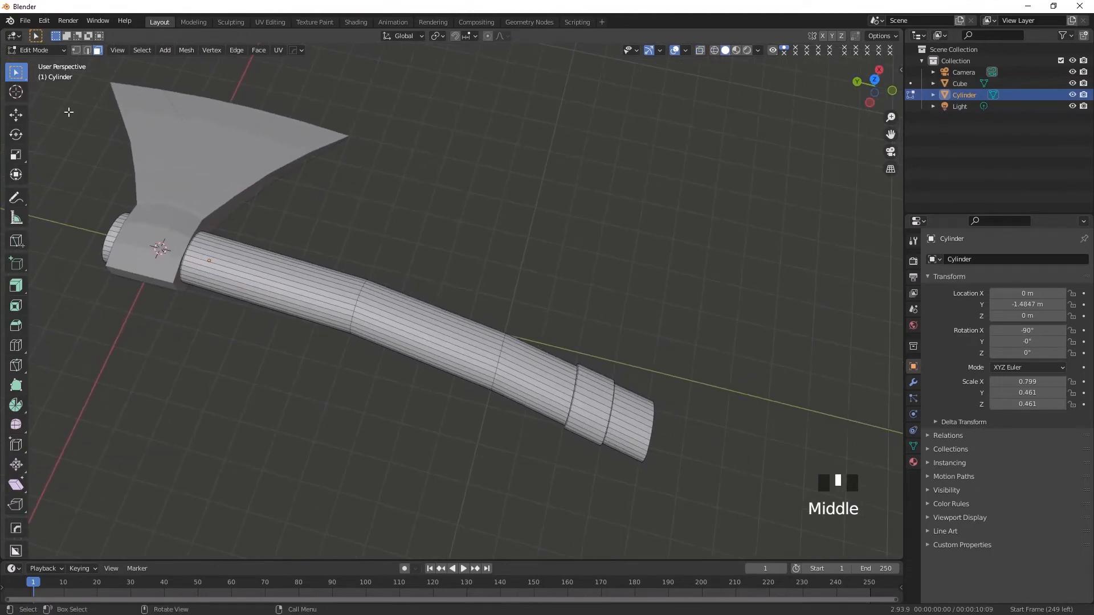
# Step: In Object Mode, add a Subdivision Surface modifier to the axe head with viewport levels set to 2
pyautogui.click(34, 50)
pyautogui.click(41, 62)
pyautogui.click(208, 153)
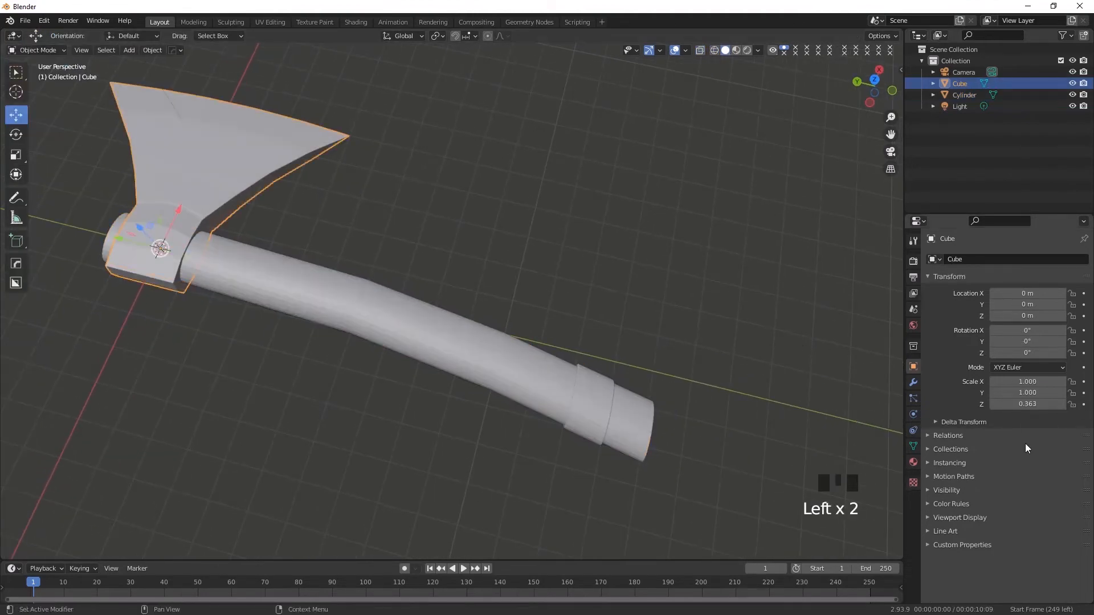
pyautogui.click(913, 383)
pyautogui.click(947, 259)
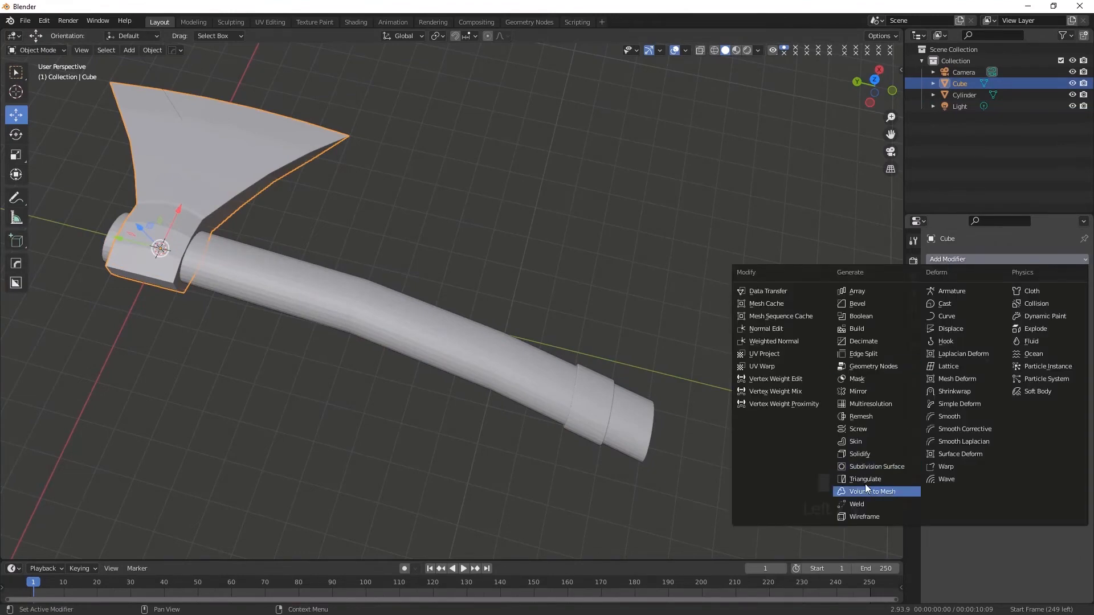
pyautogui.click(865, 471)
pyautogui.click(1071, 338)
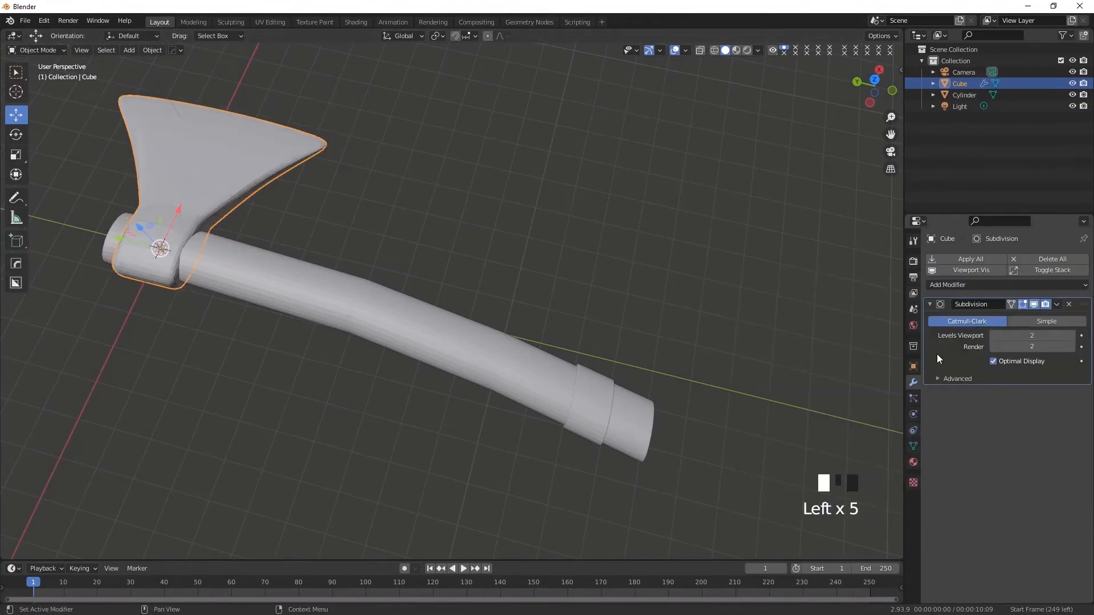
# Step: In Edit Mode on the axe head, add supporting edge loops, sliding the one at the cutting edge to factor -1.000
pyautogui.scroll(3, 261, 344)
pyautogui.keyDown('shift'); pyautogui.moveTo(261, 343); pyautogui.dragTo(408, 288, button='middle'); pyautogui.keyUp('shift')
pyautogui.click(408, 289)
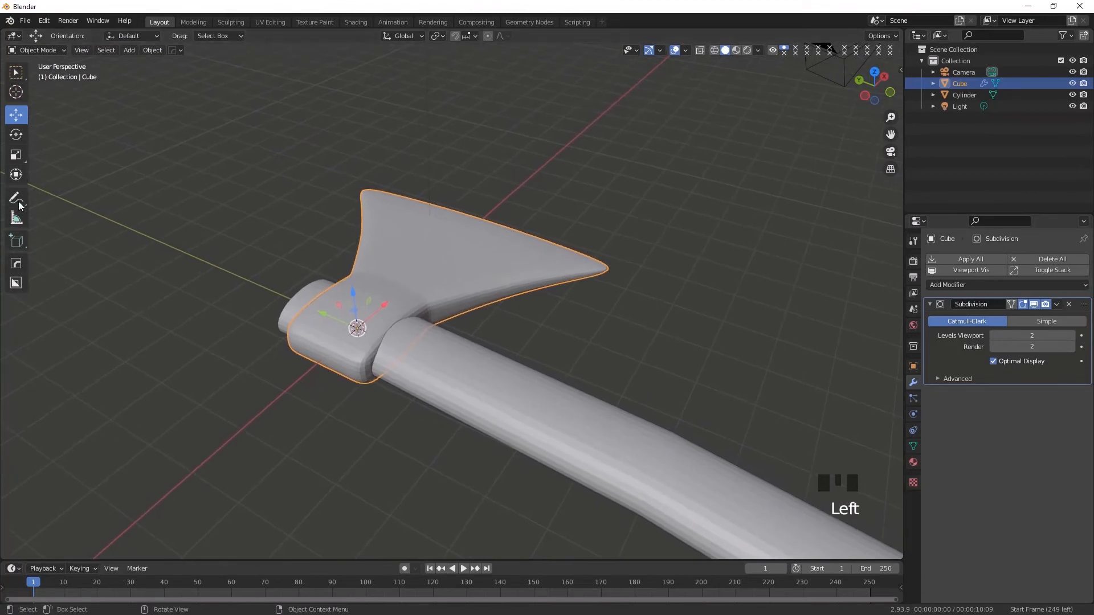
pyautogui.click(33, 49)
pyautogui.click(33, 77)
pyautogui.click(17, 346)
pyautogui.moveTo(342, 394); pyautogui.dragTo(313, 439, button='middle')
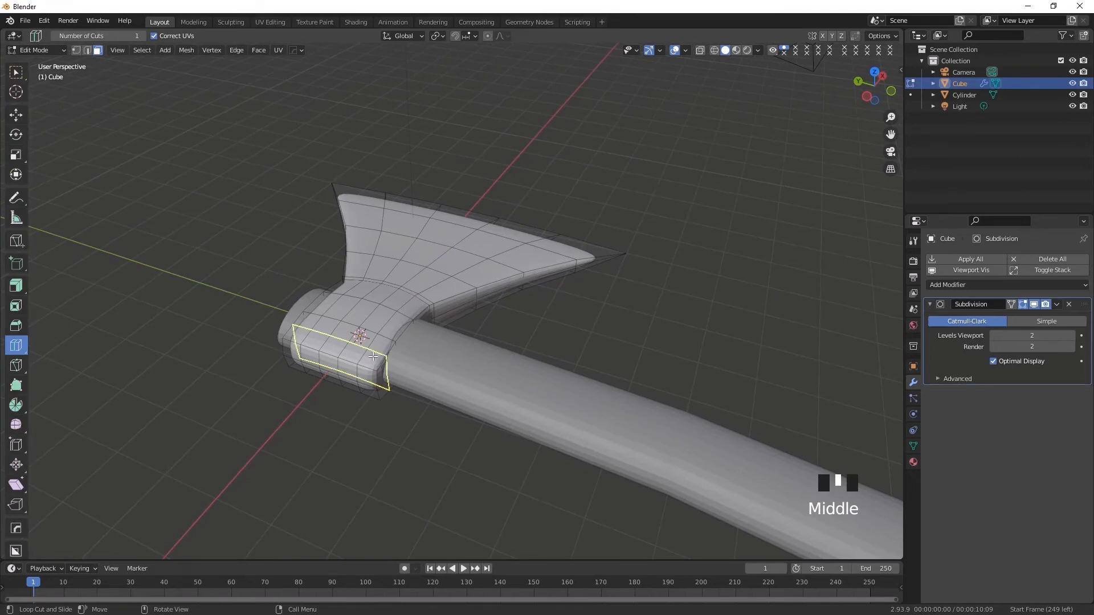
pyautogui.moveTo(373, 357); pyautogui.dragTo(434, 311)
pyautogui.moveTo(555, 334); pyautogui.dragTo(537, 362, button='middle')
pyautogui.moveTo(581, 384); pyautogui.dragTo(644, 433)
pyautogui.moveTo(644, 433); pyautogui.dragTo(641, 361, button='middle')
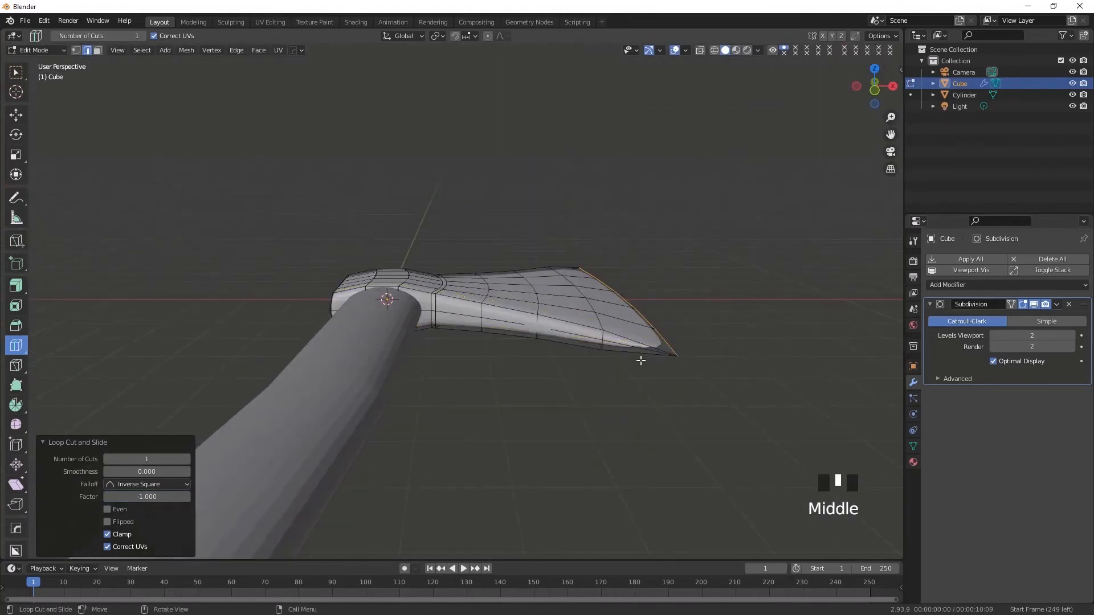
# Step: Add more supporting loops across the flare between block and cutting edge, sliding them fully against existing edges
pyautogui.moveTo(643, 351); pyautogui.dragTo(691, 350)
pyautogui.moveTo(630, 349); pyautogui.dragTo(656, 371, button='middle')
pyautogui.moveTo(434, 306); pyautogui.dragTo(435, 342)
pyautogui.middleClick(554, 340)
pyautogui.moveTo(553, 340); pyautogui.dragTo(574, 351)
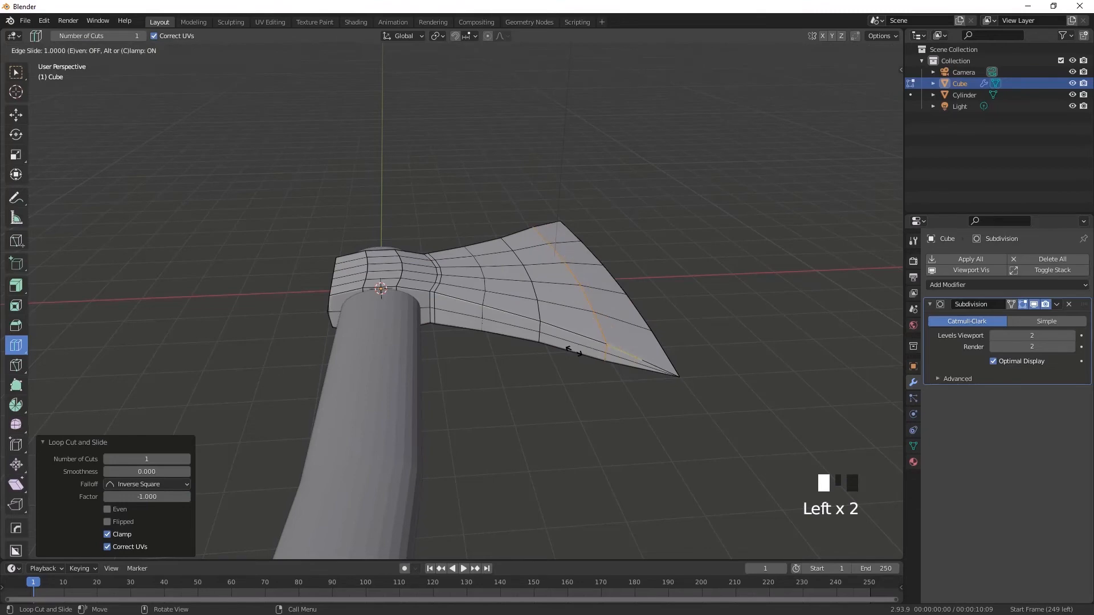
pyautogui.moveTo(465, 322); pyautogui.dragTo(506, 326)
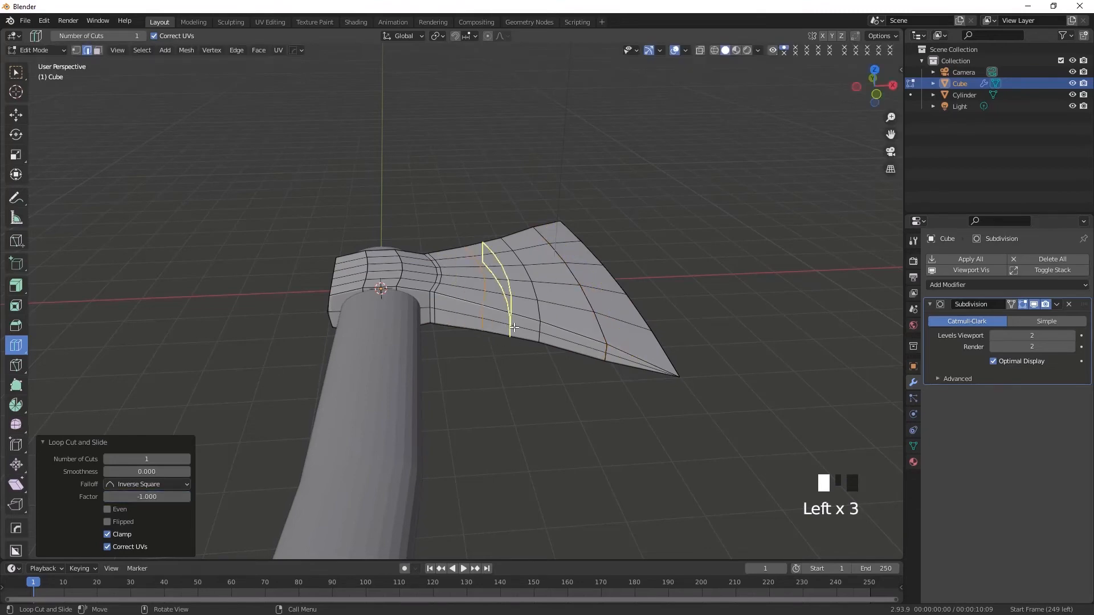
# Step: Add supporting loops around the head's block and outer outline, sliding them fully to factor -1.000
pyautogui.moveTo(382, 285); pyautogui.dragTo(411, 318, button='middle')
pyautogui.scroll(-2, 403, 371)
pyautogui.scroll(3, 405, 342)
pyautogui.moveTo(388, 355); pyautogui.dragTo(408, 352)
pyautogui.moveTo(355, 377); pyautogui.dragTo(374, 378, button='middle')
pyautogui.moveTo(295, 352); pyautogui.dragTo(264, 356)
pyautogui.moveTo(263, 356); pyautogui.dragTo(327, 367, button='middle')
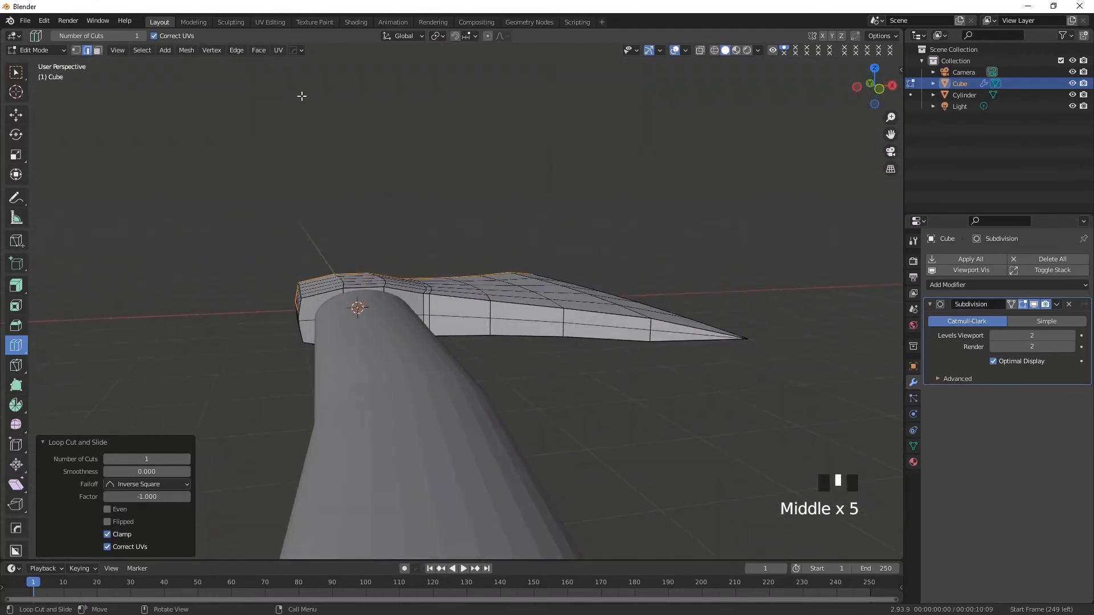
# Step: Return to Object Mode and add a Subdivision Surface modifier with 2 viewport levels to the handle
pyautogui.scroll(-1, 420, 344)
pyautogui.moveTo(420, 345); pyautogui.dragTo(433, 343, button='middle')
pyautogui.click(41, 53)
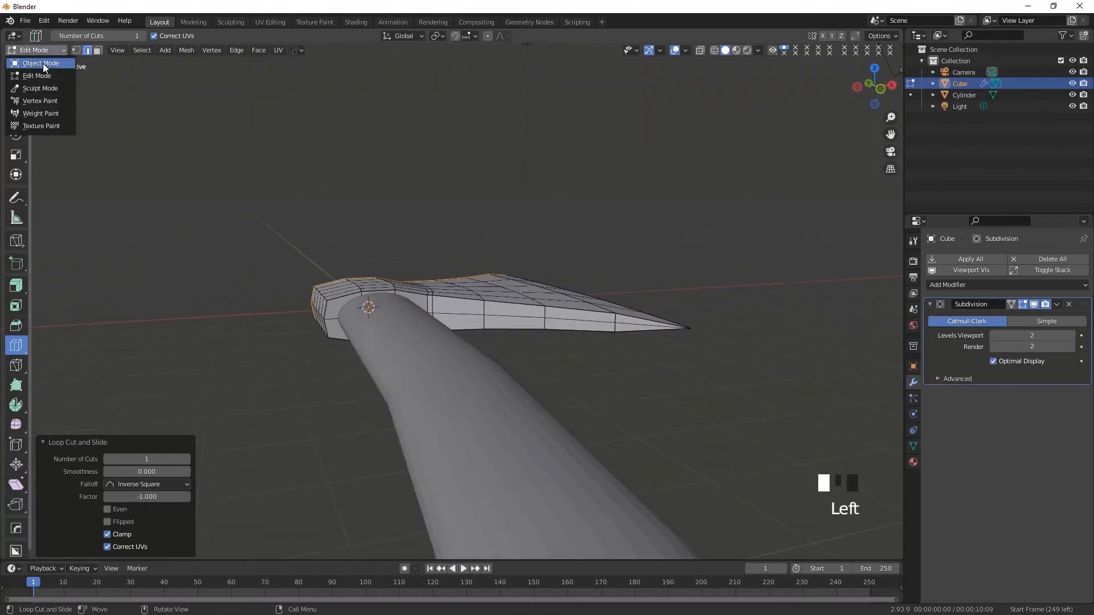
pyautogui.click(43, 63)
pyautogui.scroll(-2, 259, 273)
pyautogui.moveTo(259, 273); pyautogui.dragTo(490, 342, button='middle')
pyautogui.click(501, 347)
pyautogui.scroll(2, 560, 354)
pyautogui.click(959, 260)
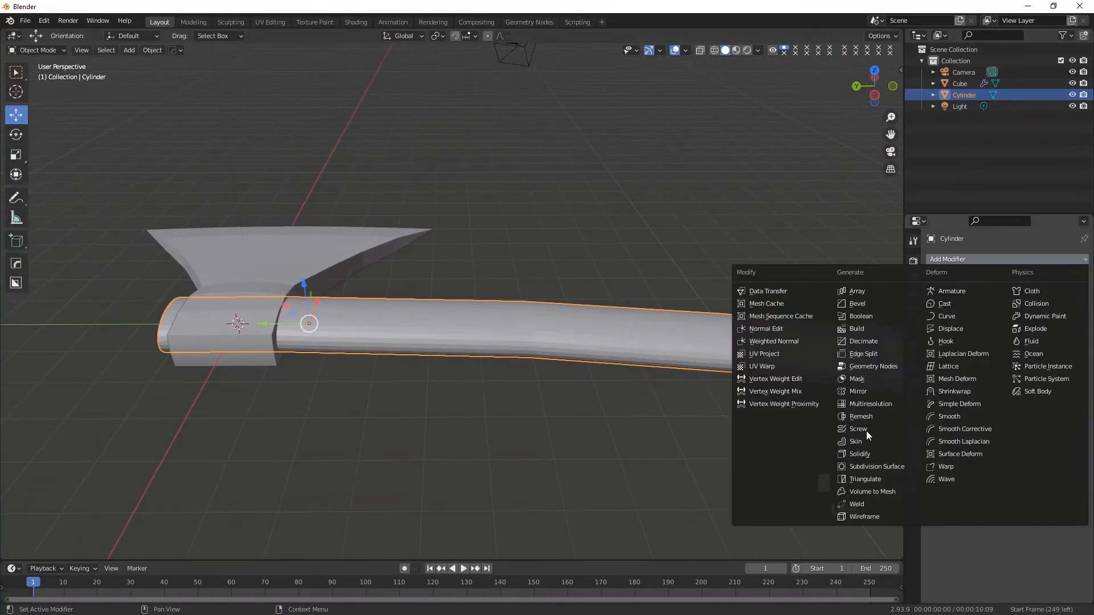
pyautogui.click(873, 466)
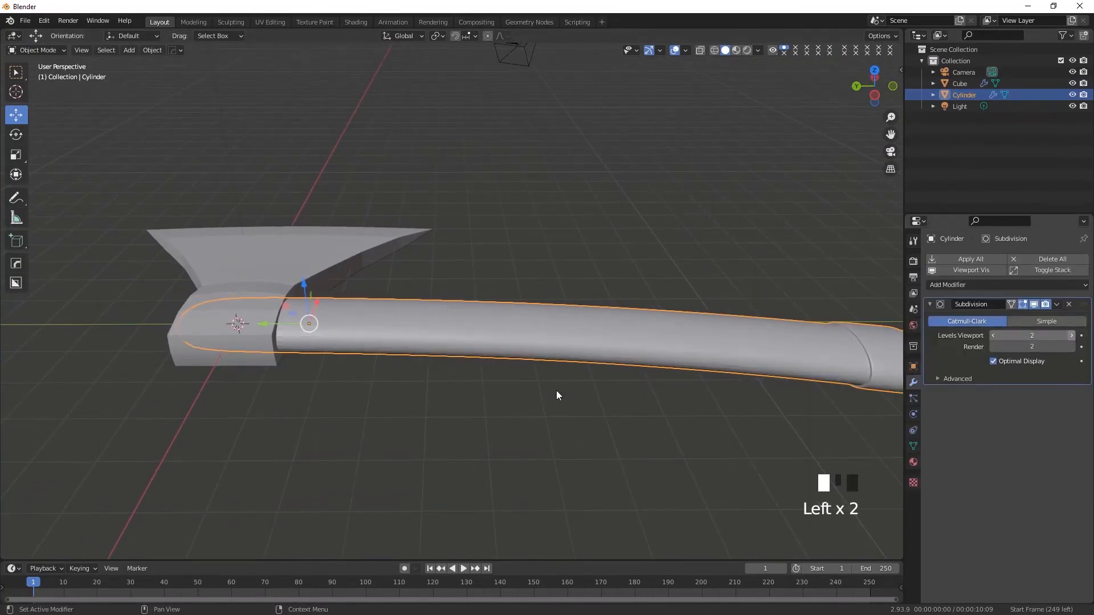
# Step: In Edit Mode on the handle, add a loop cut at the head-side end and slide it to factor -1.000
pyautogui.moveTo(558, 394); pyautogui.dragTo(519, 385, button='middle')
pyautogui.click(27, 50)
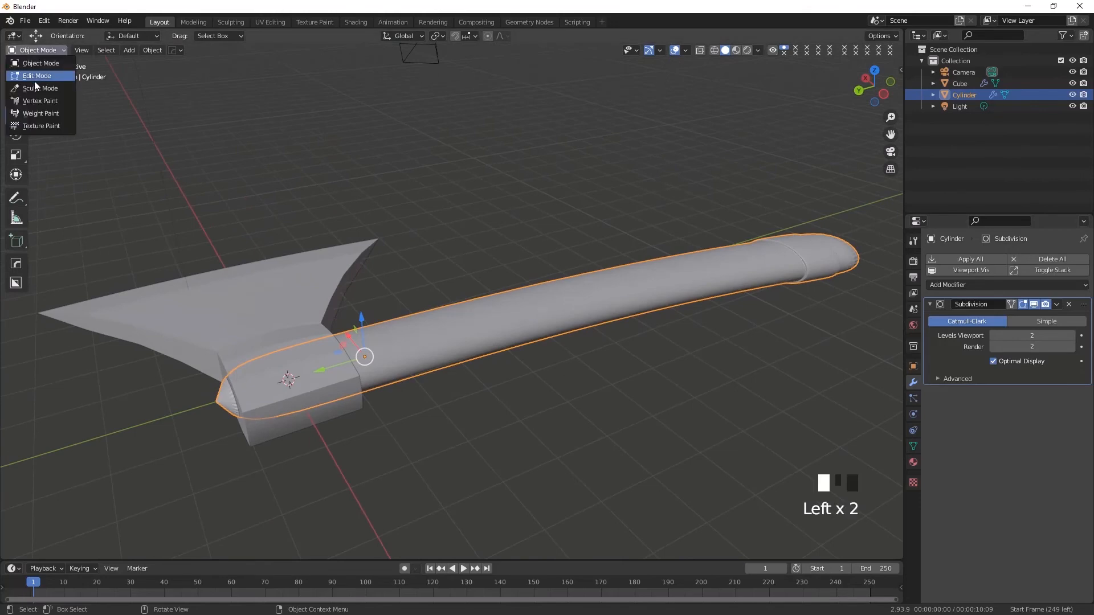
pyautogui.click(34, 79)
pyautogui.click(20, 350)
pyautogui.moveTo(234, 412); pyautogui.dragTo(184, 435)
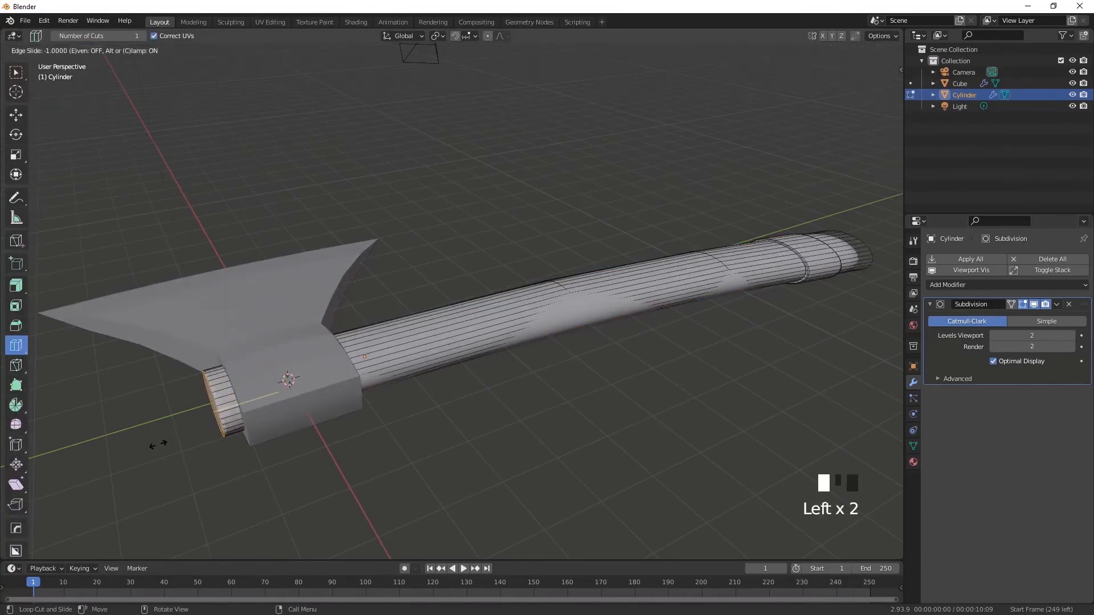
pyautogui.click(158, 445)
pyautogui.moveTo(224, 421); pyautogui.dragTo(224, 391, button='middle')
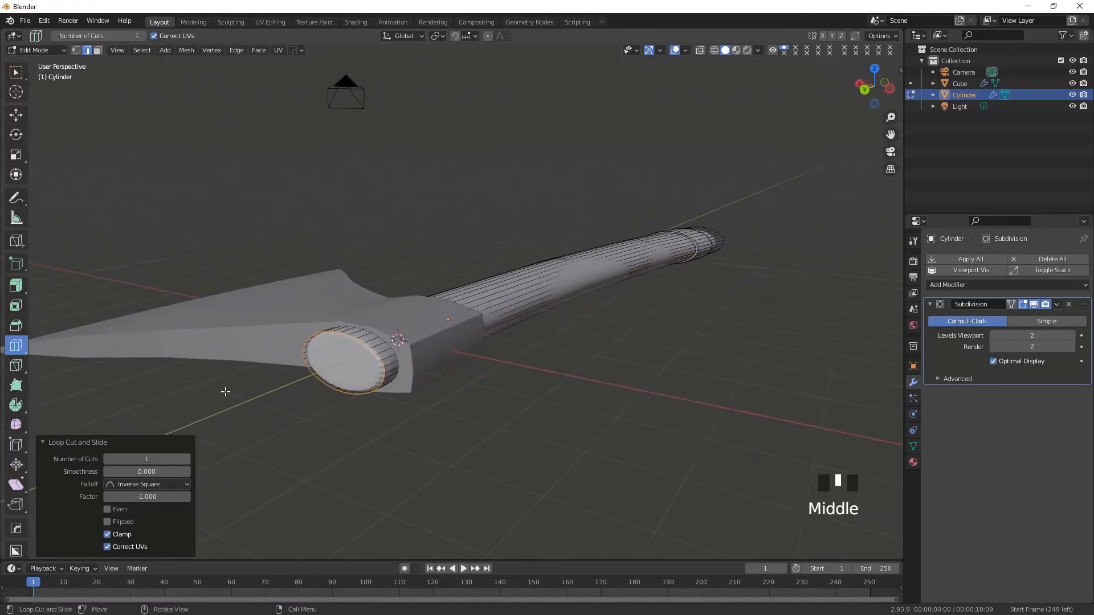
# Step: Select the handle's head-side end face in face select mode and inset it about 0.168 m
pyautogui.click(98, 50)
pyautogui.click(16, 72)
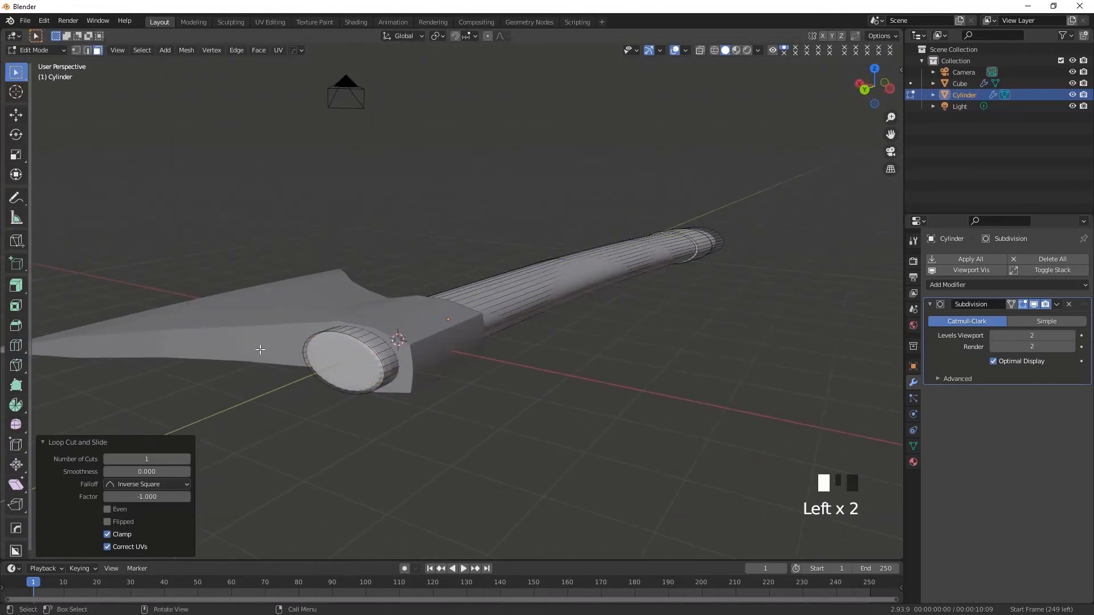
pyautogui.click(350, 372)
pyautogui.press('i')
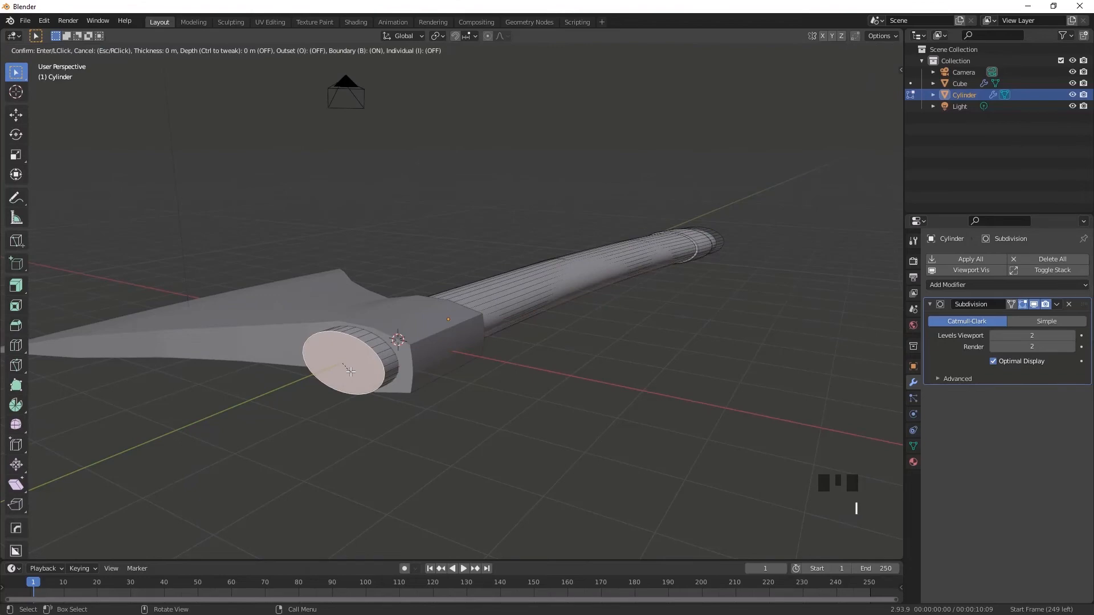
pyautogui.click(346, 367)
# Step: Inset the end face at the grip end of the handle with a thickness of 0.135 m
pyautogui.moveTo(445, 399); pyautogui.dragTo(393, 392, button='middle')
pyautogui.moveTo(619, 453); pyautogui.dragTo(559, 496, button='middle')
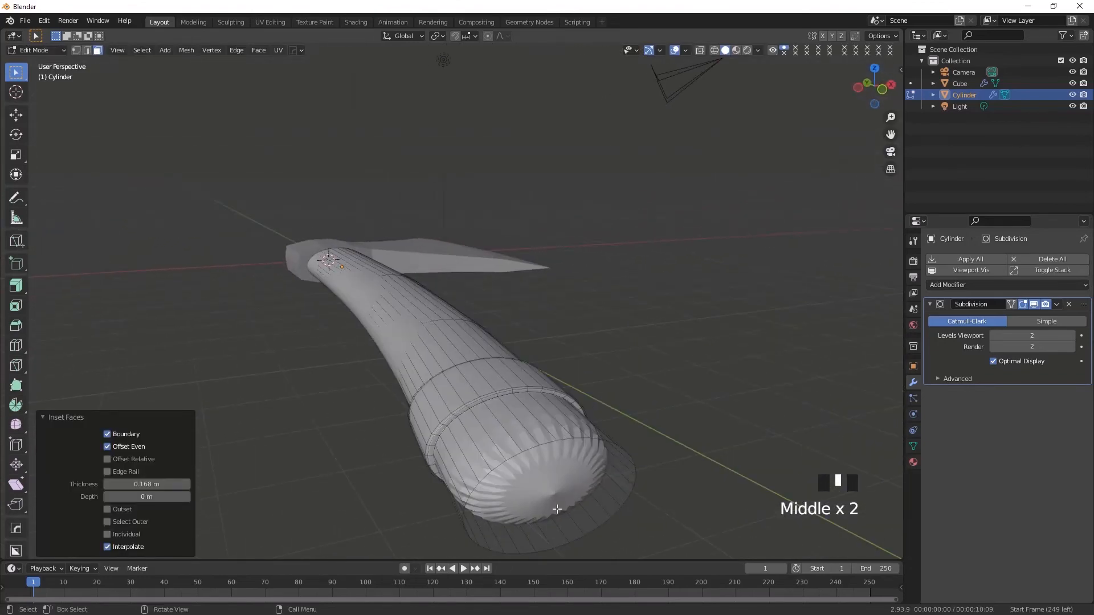
pyautogui.click(561, 500)
pyautogui.press('i')
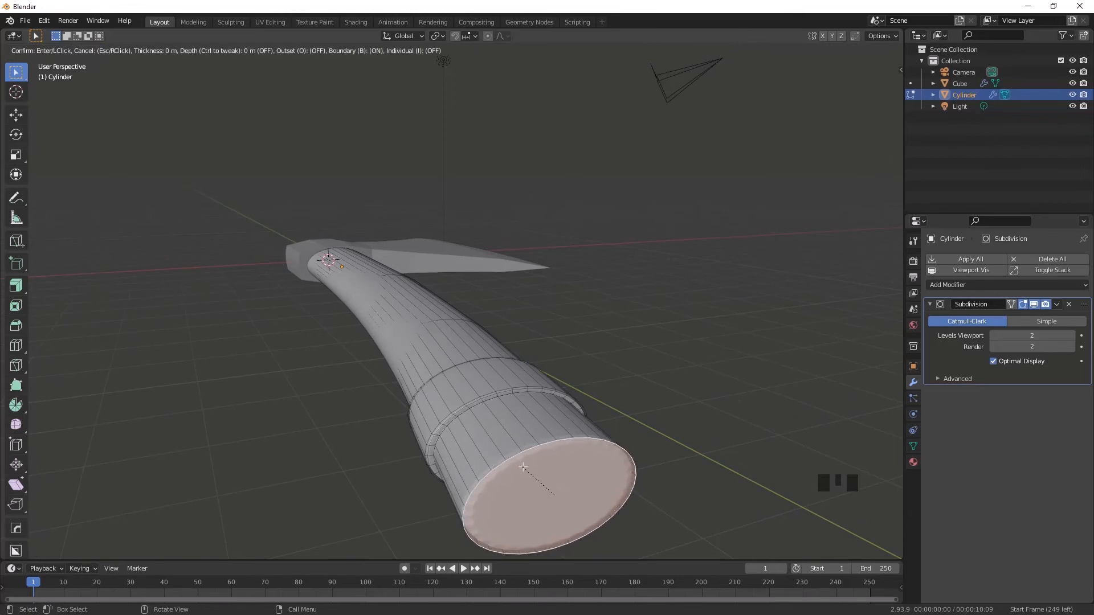
pyautogui.click(534, 480)
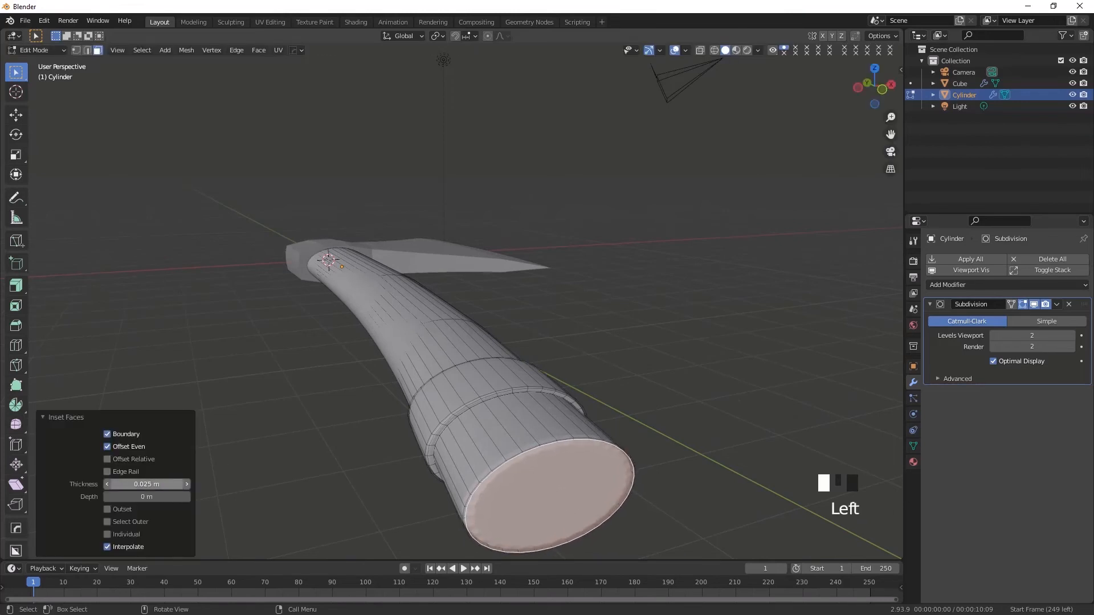
pyautogui.moveTo(147, 484); pyautogui.dragTo(179, 484)
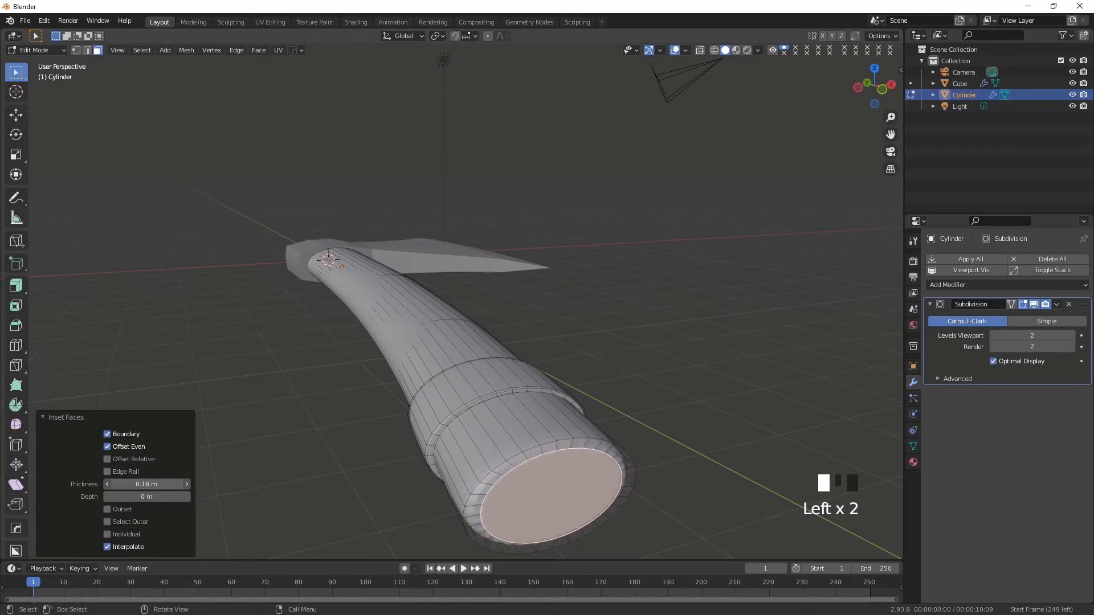
# Step: Add a loop cut on the grip section below the collar and slide it to the handle's end edge, factor 1.000
pyautogui.moveTo(319, 394); pyautogui.dragTo(393, 382, button='middle')
pyautogui.click(16, 345)
pyautogui.scroll(-2, 724, 391)
pyautogui.click(723, 386)
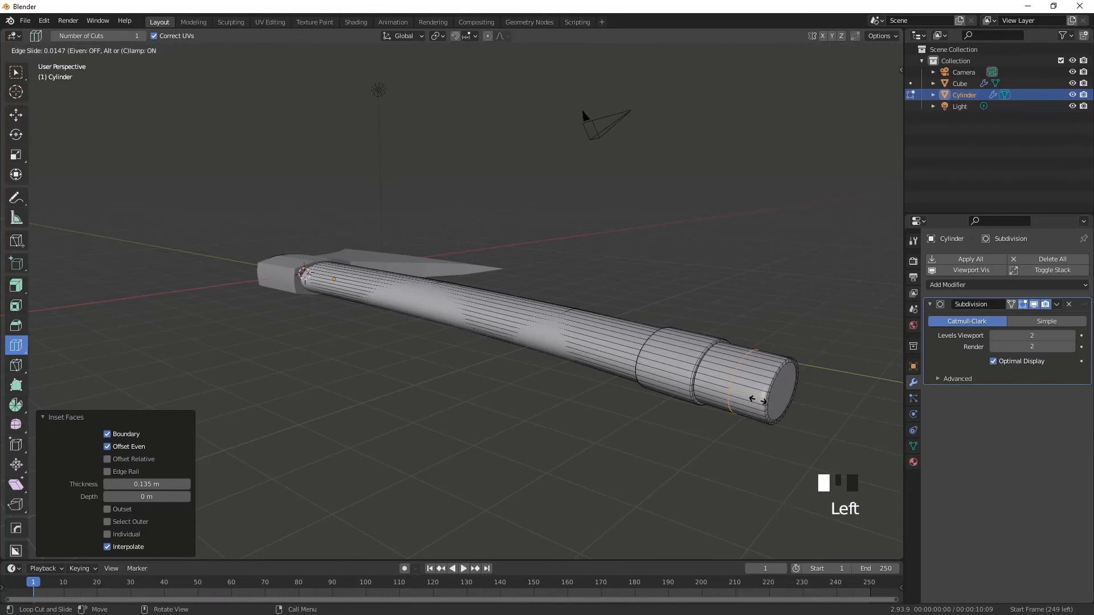
# Step: Try adding supporting loop cuts along the handle's shaft and undo them
pyautogui.keyDown('shift'); pyautogui.moveTo(599, 374); pyautogui.dragTo(528, 429, button='middle'); pyautogui.keyUp('shift')
pyautogui.scroll(3, 589, 394)
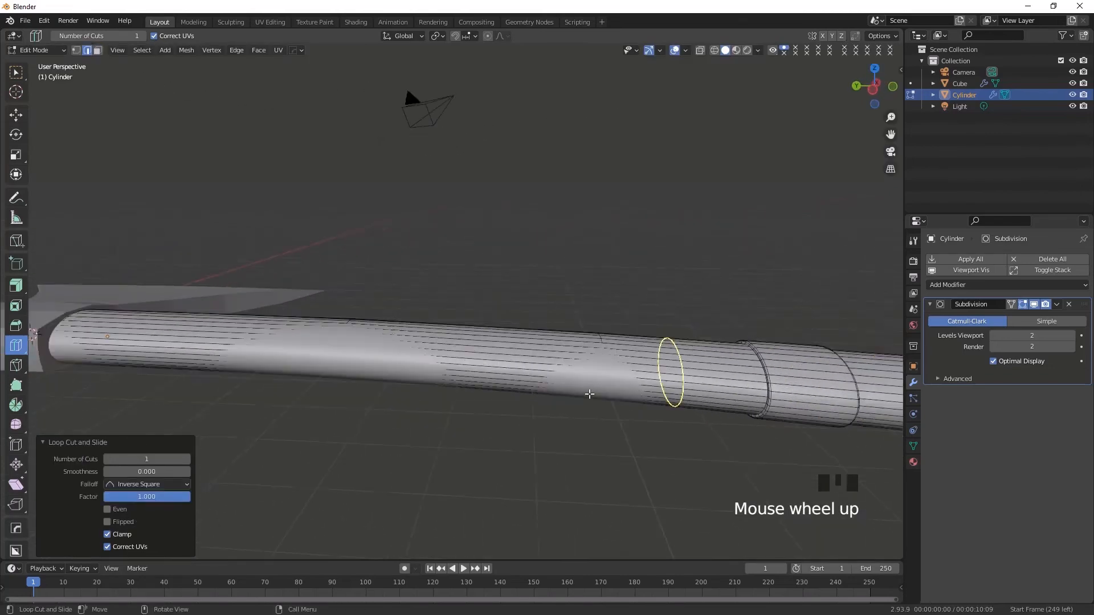
pyautogui.scroll(1, 589, 394)
pyautogui.moveTo(589, 394); pyautogui.dragTo(767, 397)
pyautogui.moveTo(233, 370); pyautogui.dragTo(475, 370)
pyautogui.scroll(-3, 475, 370)
pyautogui.hotkey('ctrl', 'z')
pyautogui.hotkey('ctrl', 'z')
pyautogui.hotkey('ctrl', 'z')
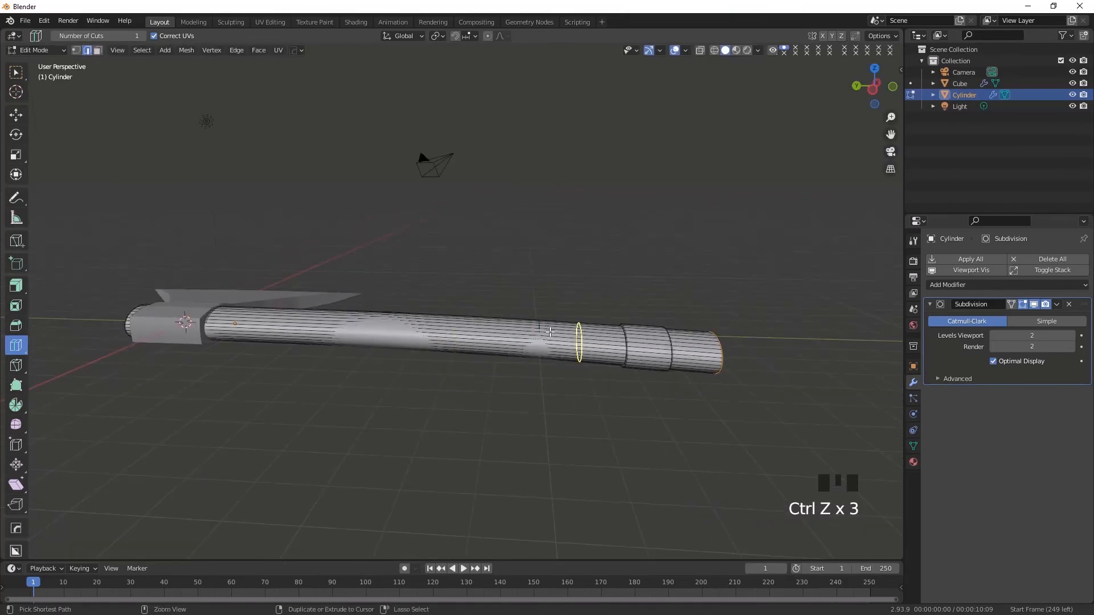
# Step: Add supporting loops on two shaft sections and beside the collar's lower edge, sliding each fully against an existing edge
pyautogui.scroll(2, 541, 333)
pyautogui.moveTo(540, 334); pyautogui.dragTo(704, 339)
pyautogui.moveTo(285, 362); pyautogui.dragTo(472, 368)
pyautogui.scroll(-3, 418, 368)
pyautogui.moveTo(417, 368); pyautogui.dragTo(342, 381, button='middle')
pyautogui.scroll(3, 362, 459)
pyautogui.moveTo(362, 459); pyautogui.dragTo(396, 438, button='middle')
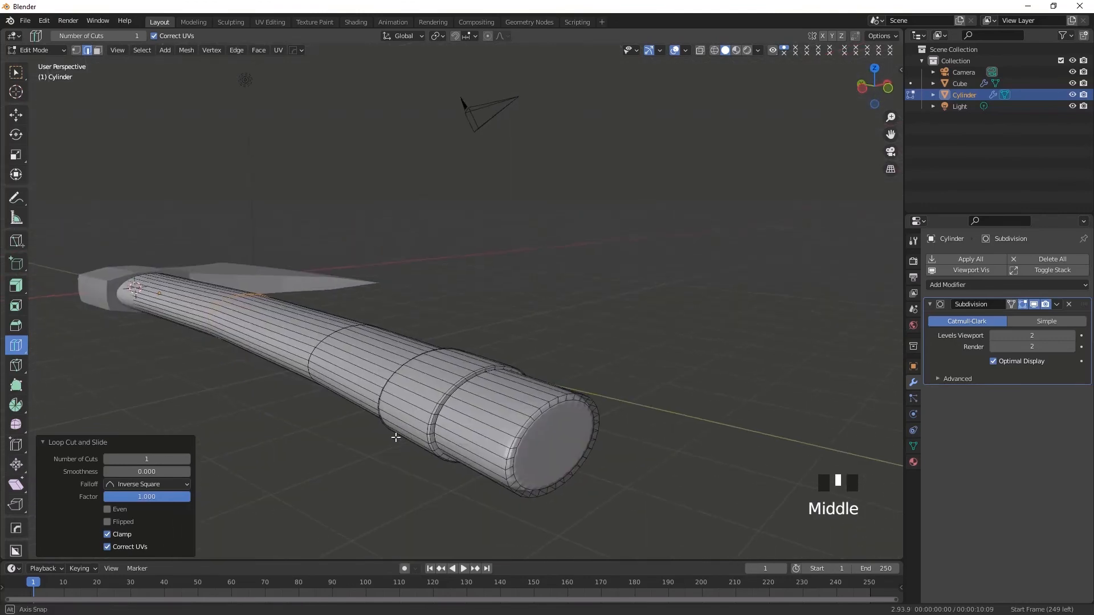
pyautogui.moveTo(496, 439); pyautogui.dragTo(411, 426)
pyautogui.moveTo(412, 427); pyautogui.dragTo(636, 388, button='middle')
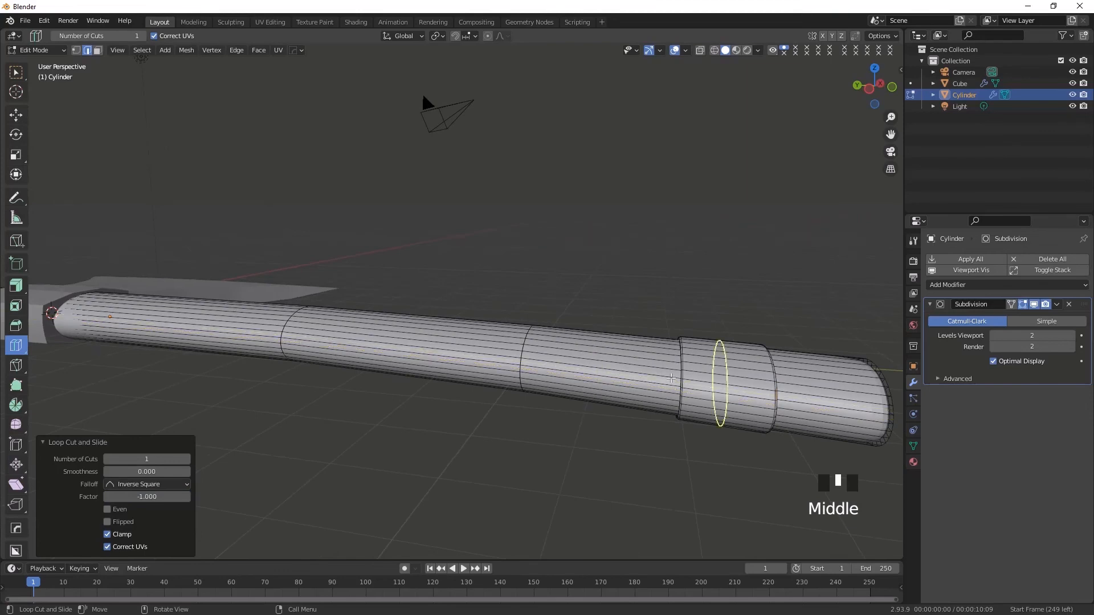
# Step: Return to Object Mode, collapse the Subdivision modifier's settings and deselect the handle
pyautogui.click(28, 50)
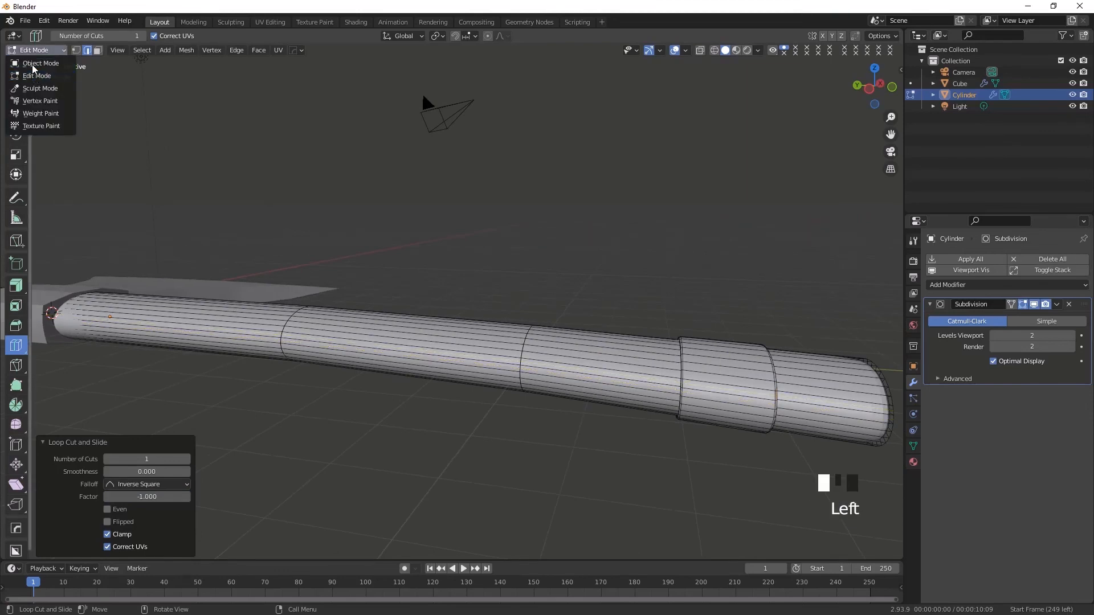
pyautogui.click(34, 64)
pyautogui.moveTo(381, 305); pyautogui.dragTo(445, 394, button='middle')
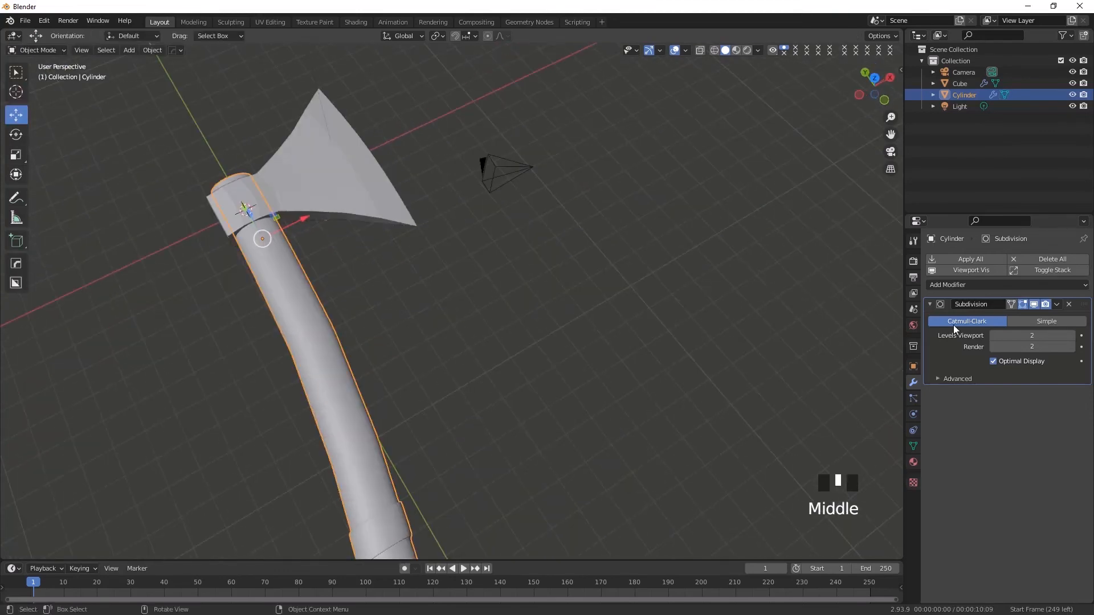
pyautogui.click(930, 304)
pyautogui.click(16, 72)
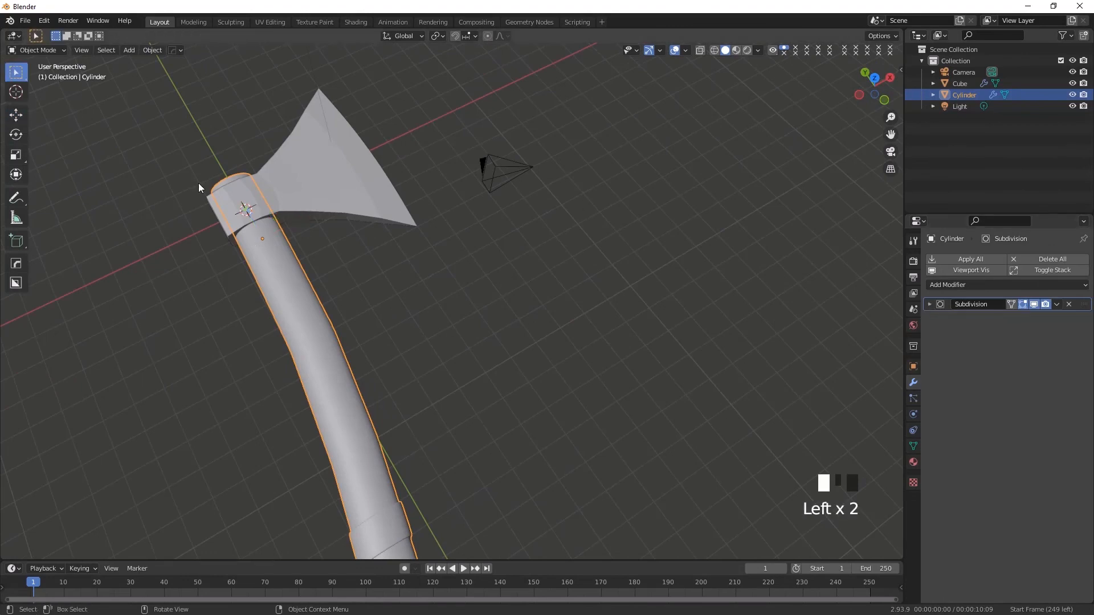
pyautogui.scroll(-2, 118, 140)
pyautogui.click(418, 361)
# Step: Examine the smoothed axe from above, checking both the head and the whole handle
pyautogui.moveTo(417, 361); pyautogui.dragTo(374, 378, button='middle')
pyautogui.scroll(2, 381, 303)
pyautogui.keyDown('shift'); pyautogui.moveTo(381, 303); pyautogui.dragTo(464, 445, button='middle'); pyautogui.keyUp('shift')
pyautogui.scroll(-2, 447, 386)
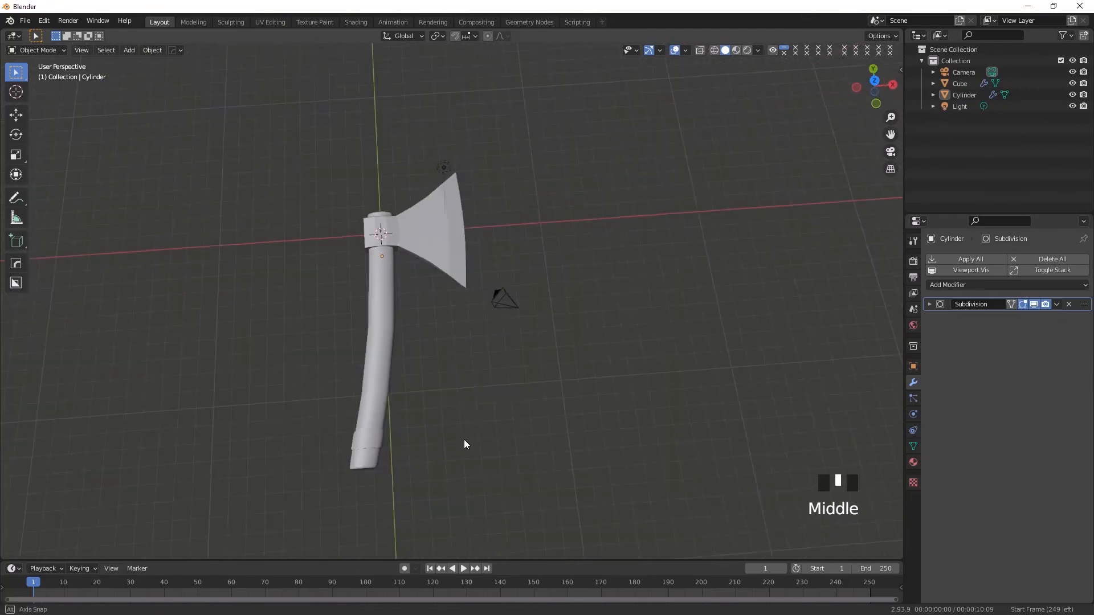
pyautogui.scroll(2, 426, 391)
pyautogui.keyDown('shift'); pyautogui.moveTo(425, 391); pyautogui.dragTo(325, 213, button='middle'); pyautogui.keyUp('shift')
pyautogui.scroll(-2, 325, 213)
# Step: Box-select the axe head and handle, together with the light
pyautogui.moveTo(306, 176); pyautogui.dragTo(490, 470)
pyautogui.moveTo(490, 471); pyautogui.dragTo(480, 323, button='middle')
pyautogui.press('KP_1')
pyautogui.moveTo(391, 308); pyautogui.dragTo(457, 307, button='middle')
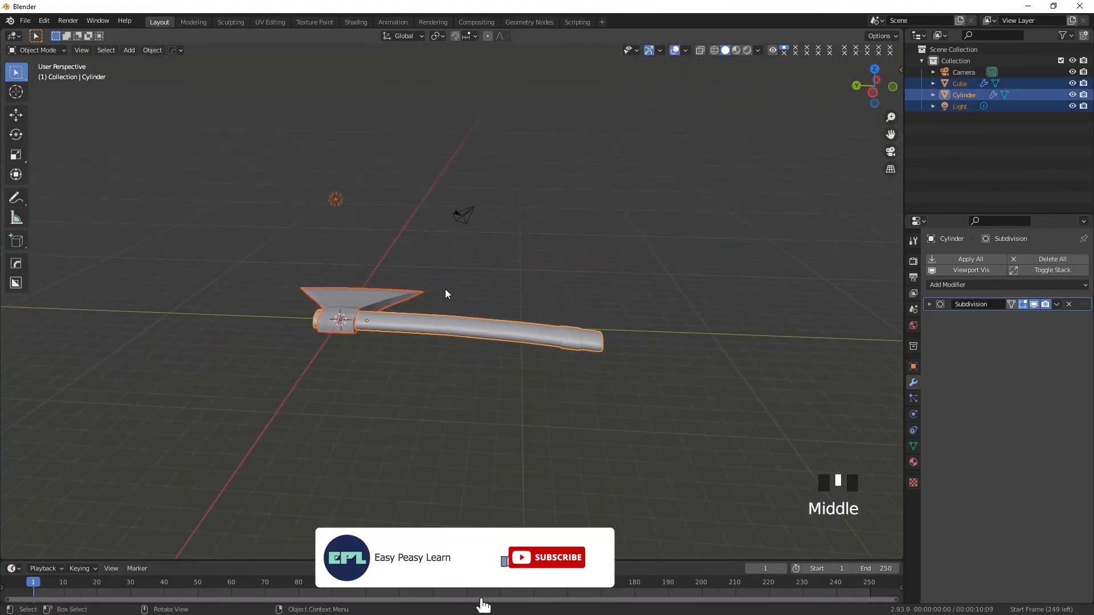
# Step: Try to rotate the selected axe freely in the perspective view
pyautogui.press('r')
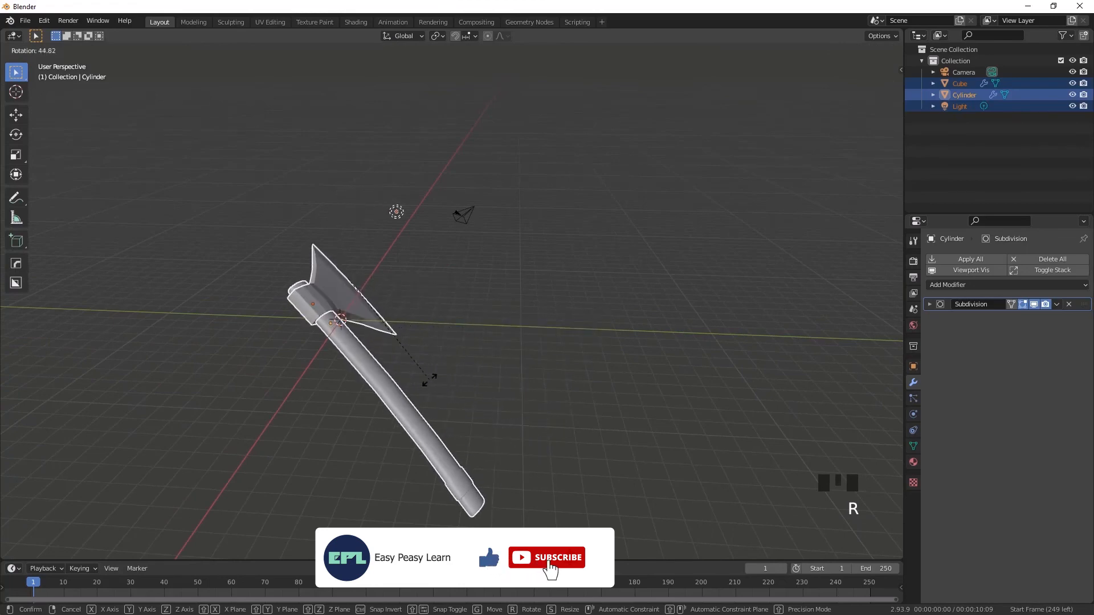
pyautogui.click(429, 380)
pyautogui.moveTo(208, 278); pyautogui.dragTo(320, 340, button='middle')
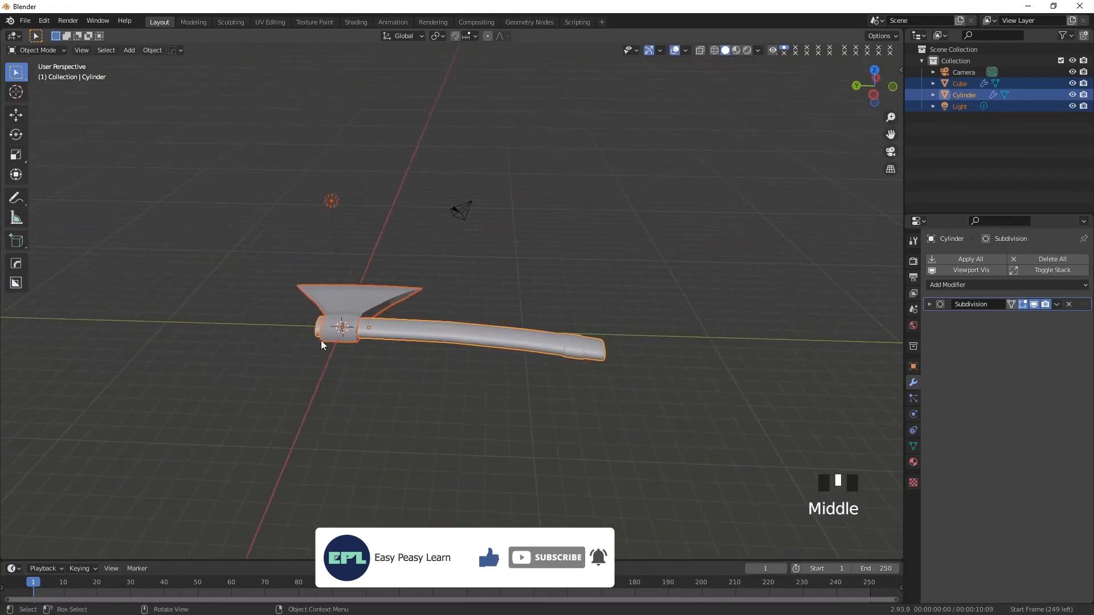
# Step: Raise the selected axe about 3.86 m along Z and rotate it about -57.3° in the right orthographic view
pyautogui.click(15, 112)
pyautogui.moveTo(345, 246); pyautogui.dragTo(344, 182)
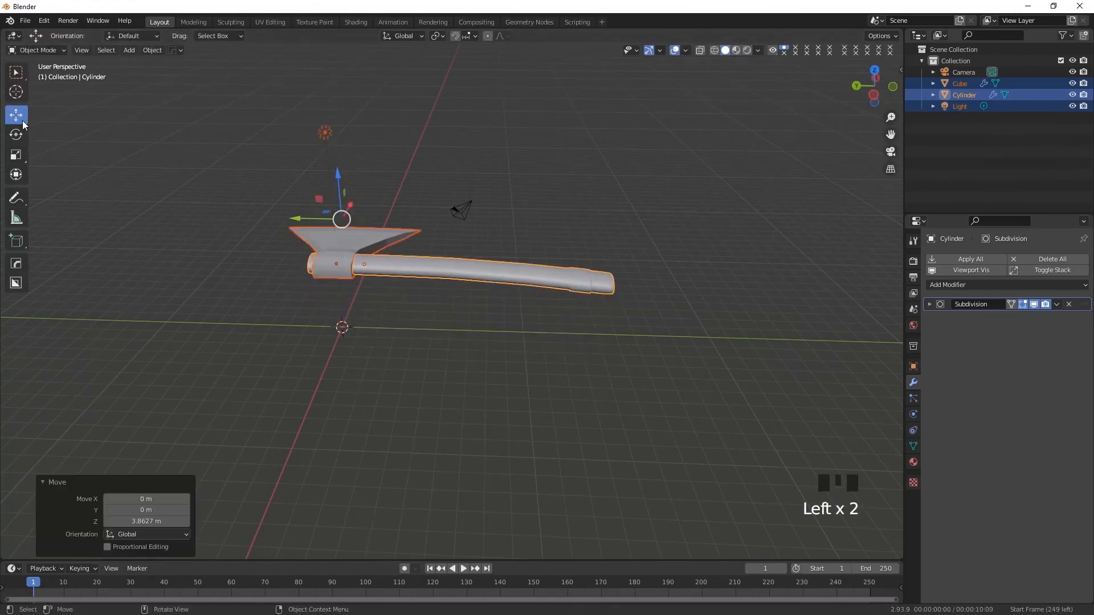
pyautogui.click(15, 134)
pyautogui.press('KP_3')
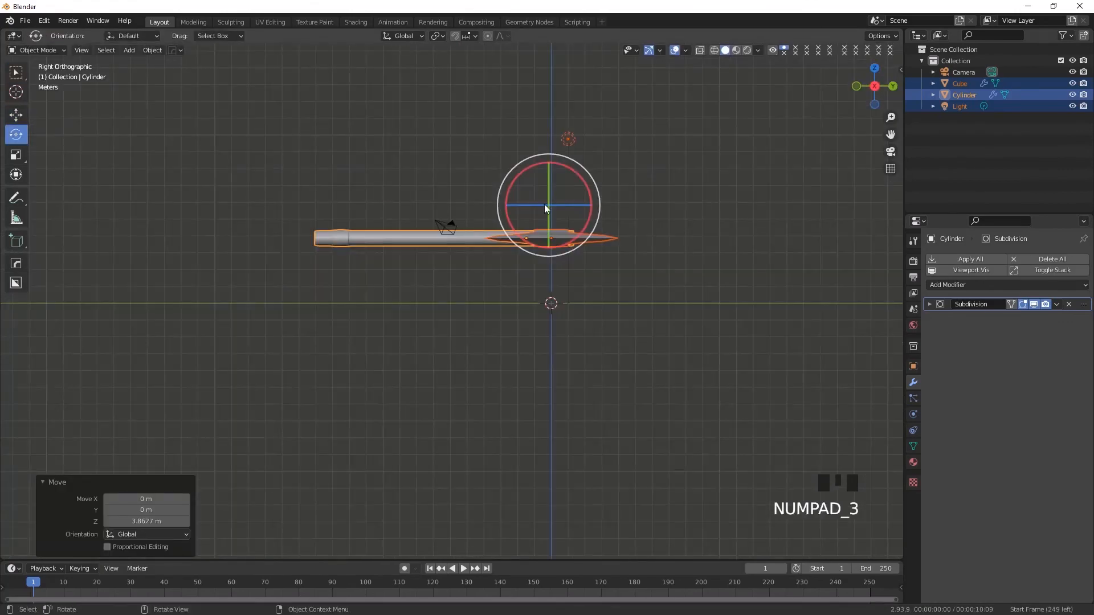
pyautogui.moveTo(588, 172); pyautogui.dragTo(523, 142)
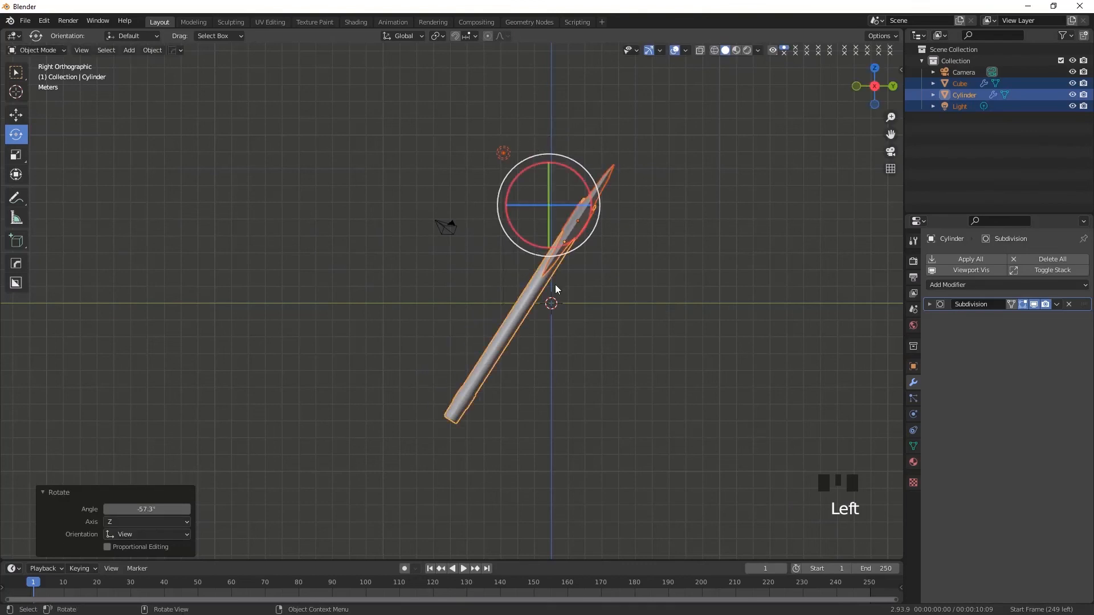
# Step: Move the tilted axe up along Z until its grip end is just above the ground, and deselect everything
pyautogui.keyDown('shift'); pyautogui.moveTo(555, 285); pyautogui.dragTo(504, 381, button='middle'); pyautogui.keyUp('shift')
pyautogui.click(16, 114)
pyautogui.moveTo(436, 211); pyautogui.dragTo(454, 79)
pyautogui.click(341, 179)
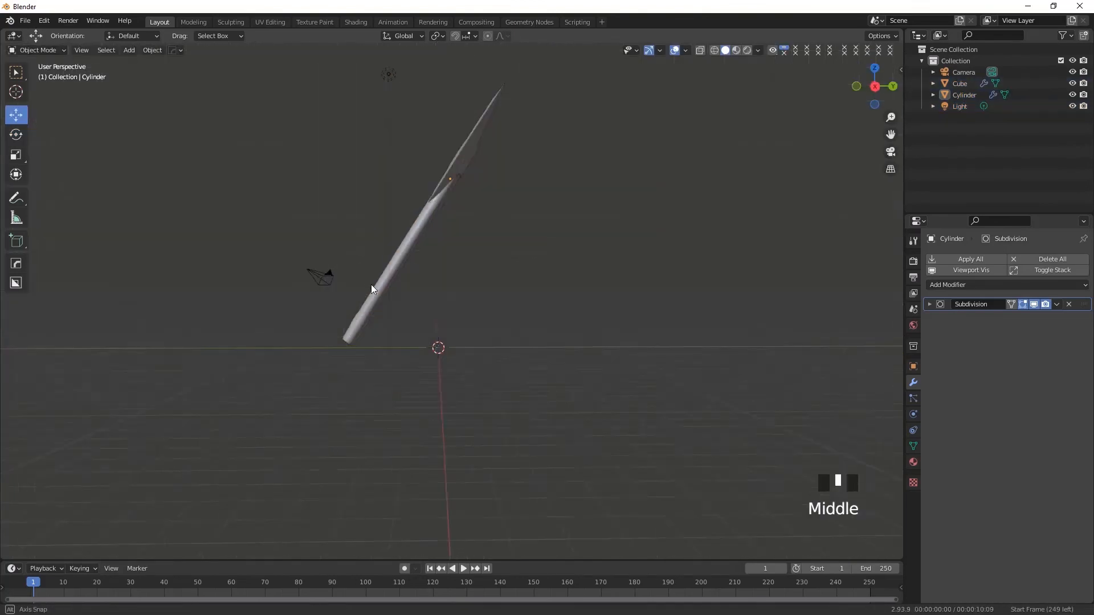